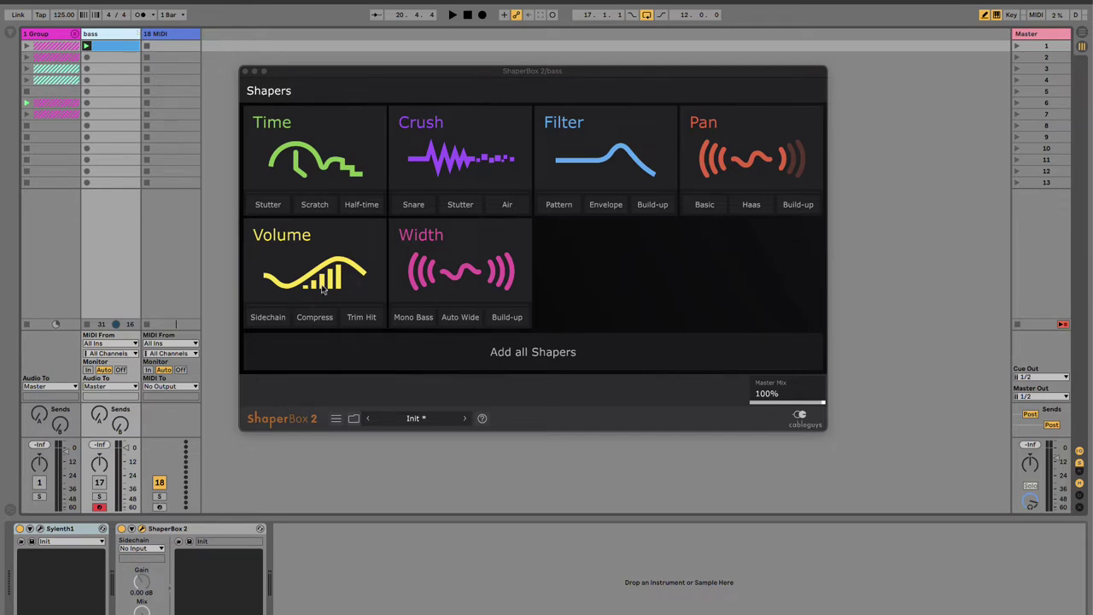
Load the Volume shaper's Sidechain preset and create an empty clip in the first slot of the 18 MIDI track.
{"action": "left_click", "coordinate": [272, 320]}
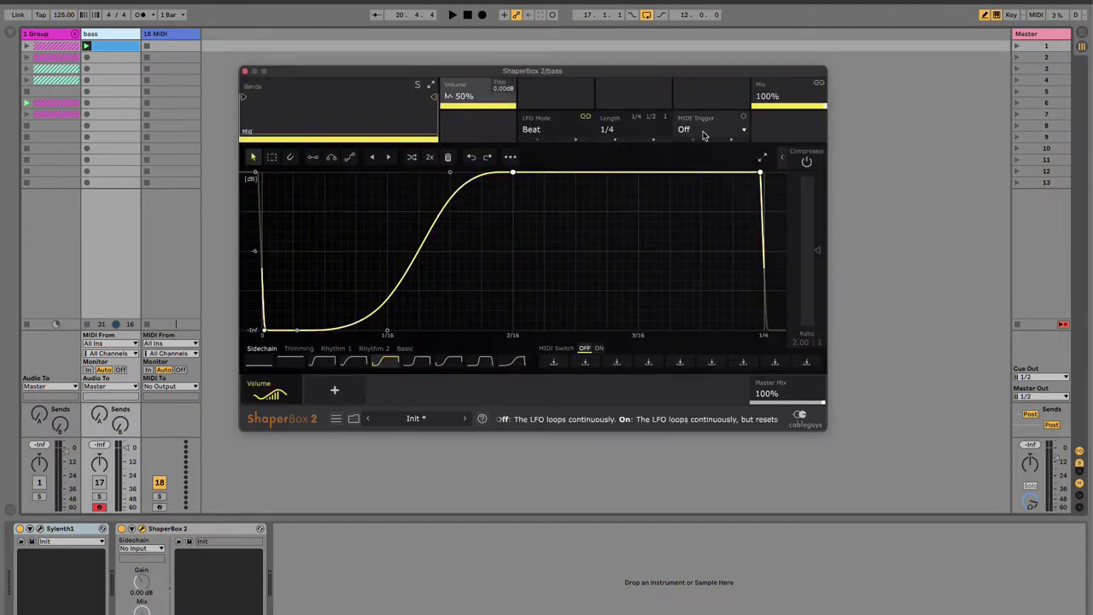
{"action": "left_click", "coordinate": [171, 35]}
{"action": "double_click", "coordinate": [162, 49]}
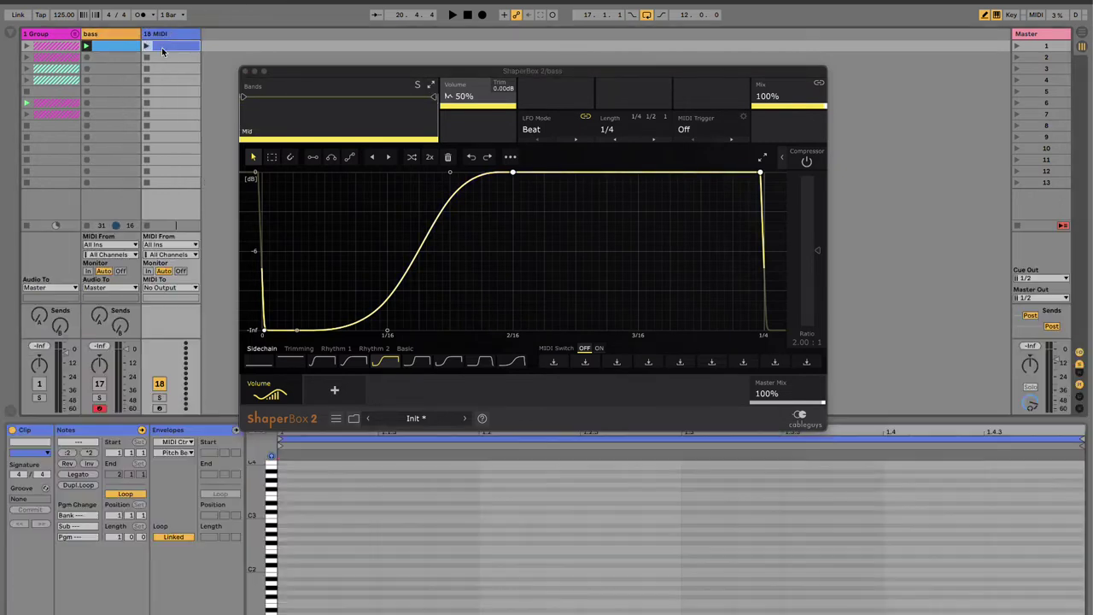
Draw a C3 note on each of the four beats of the new clip and launch the clip.
{"action": "left_click", "coordinate": [299, 513]}
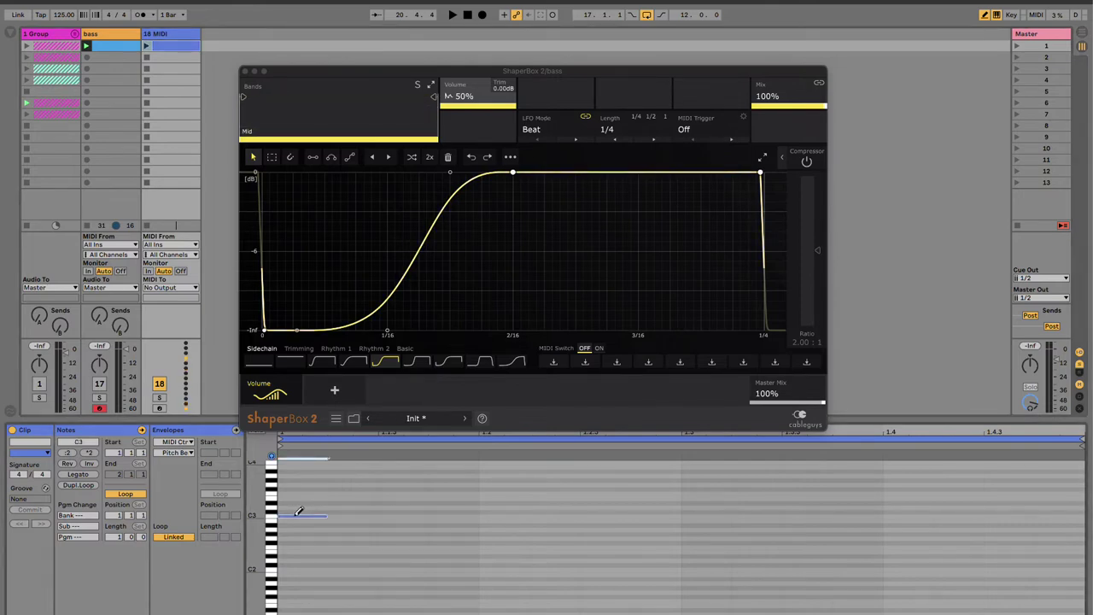
{"action": "left_click", "coordinate": [511, 513]}
{"action": "left_click", "coordinate": [694, 515]}
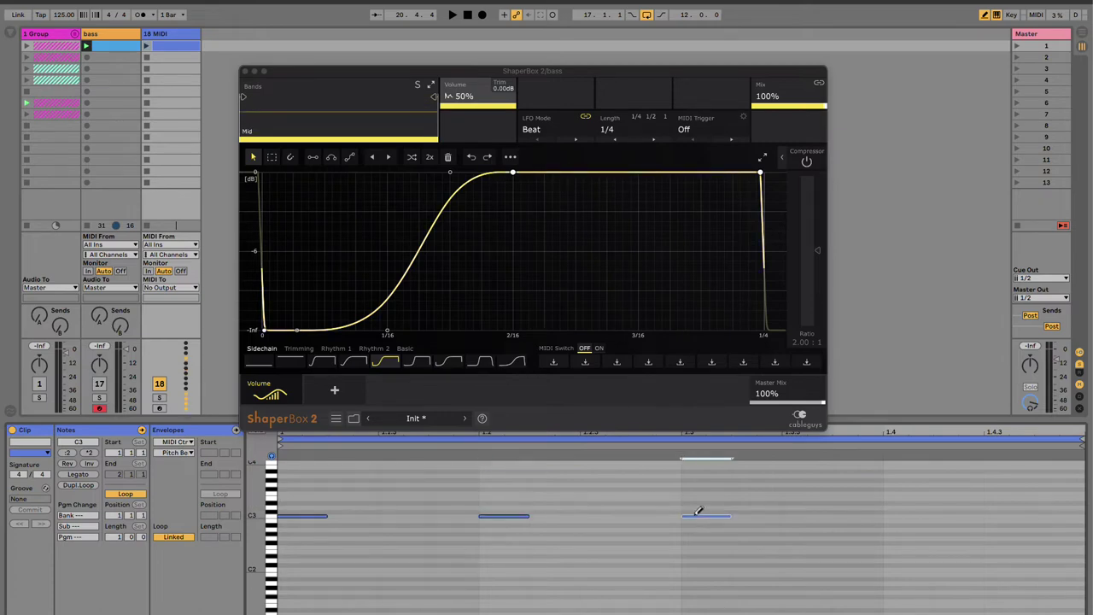
{"action": "left_click", "coordinate": [907, 515]}
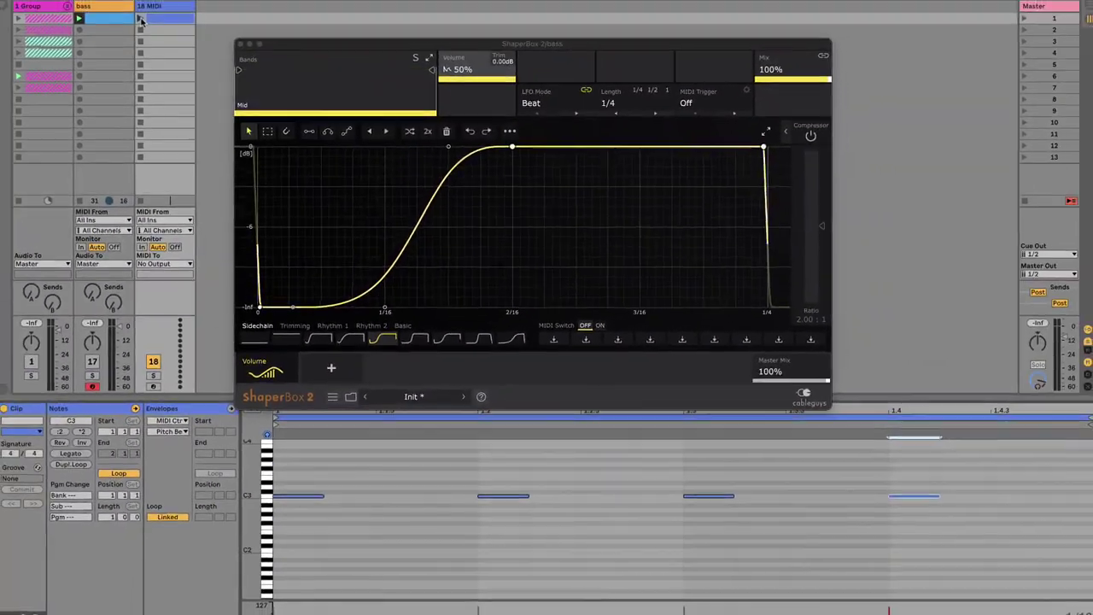
{"action": "left_click", "coordinate": [141, 19]}
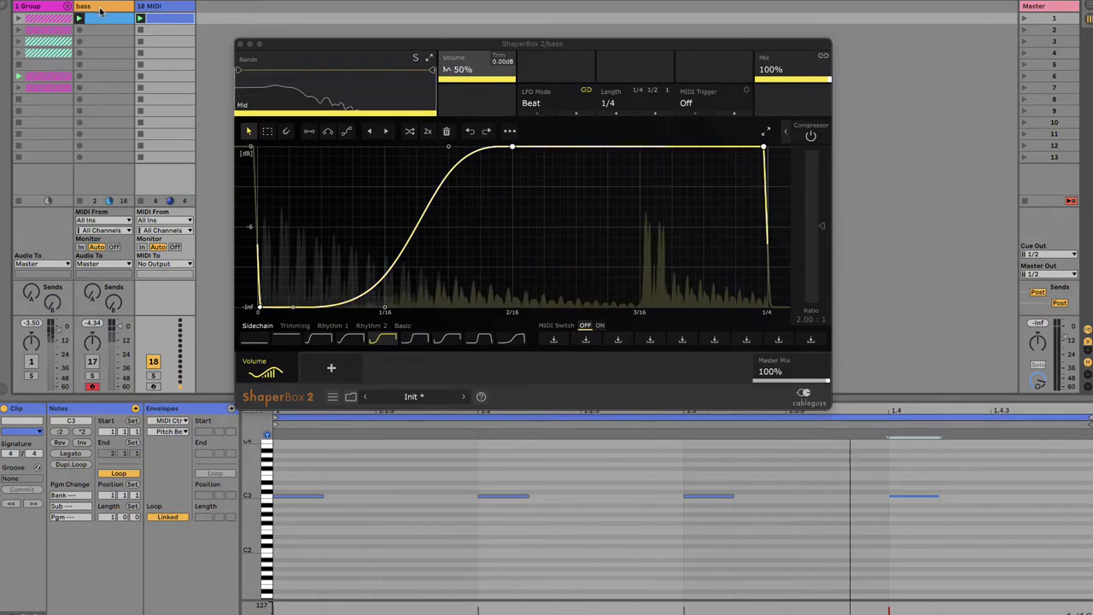
Route the 18 MIDI track's output to 1-ShaperBox 2 on the bass track and set the MIDI Trigger to On (1-Shot).
{"action": "left_click", "coordinate": [164, 263]}
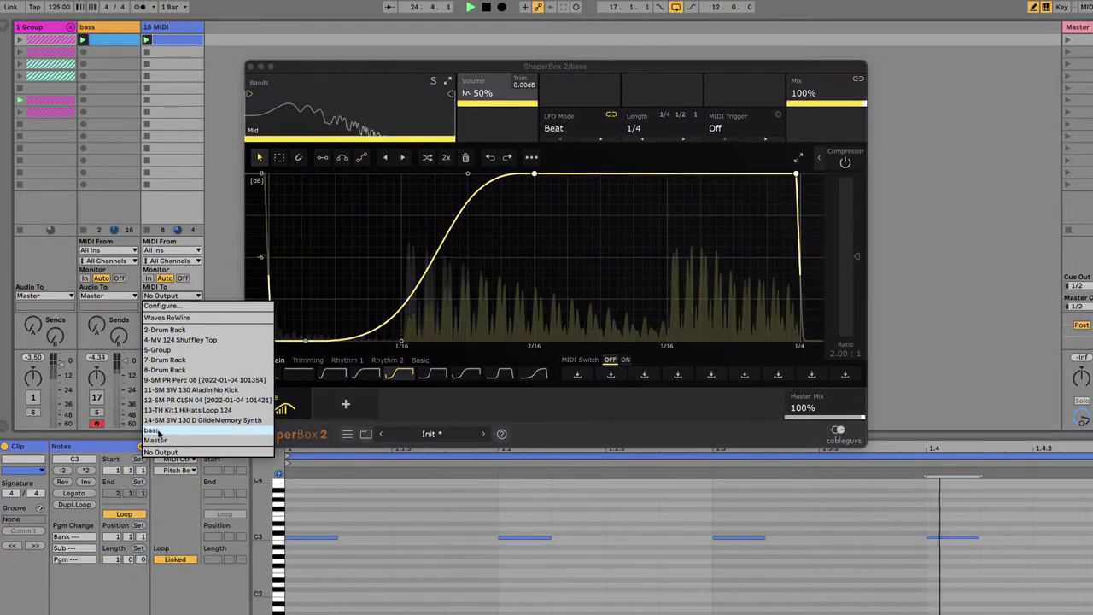
{"action": "left_click", "coordinate": [152, 413]}
{"action": "left_click", "coordinate": [170, 306]}
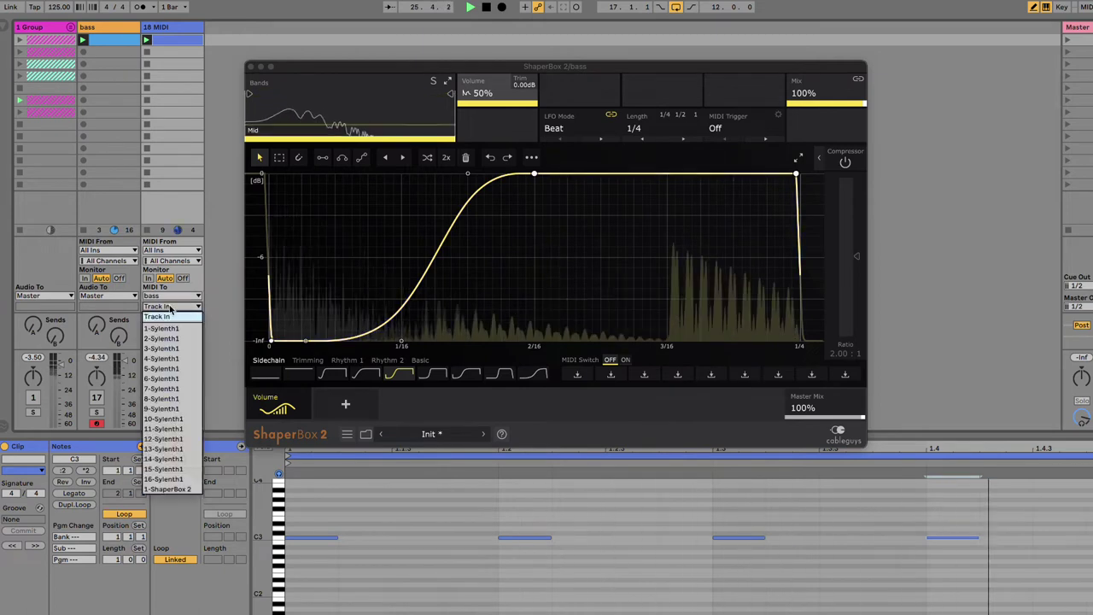
{"action": "left_click", "coordinate": [169, 489]}
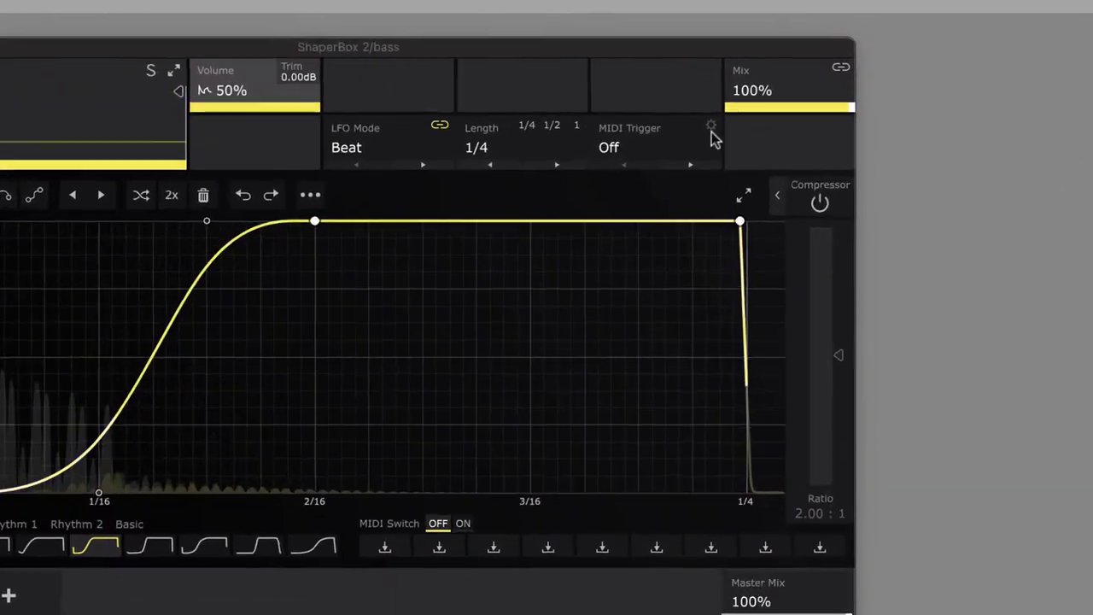
{"action": "left_click", "coordinate": [608, 154]}
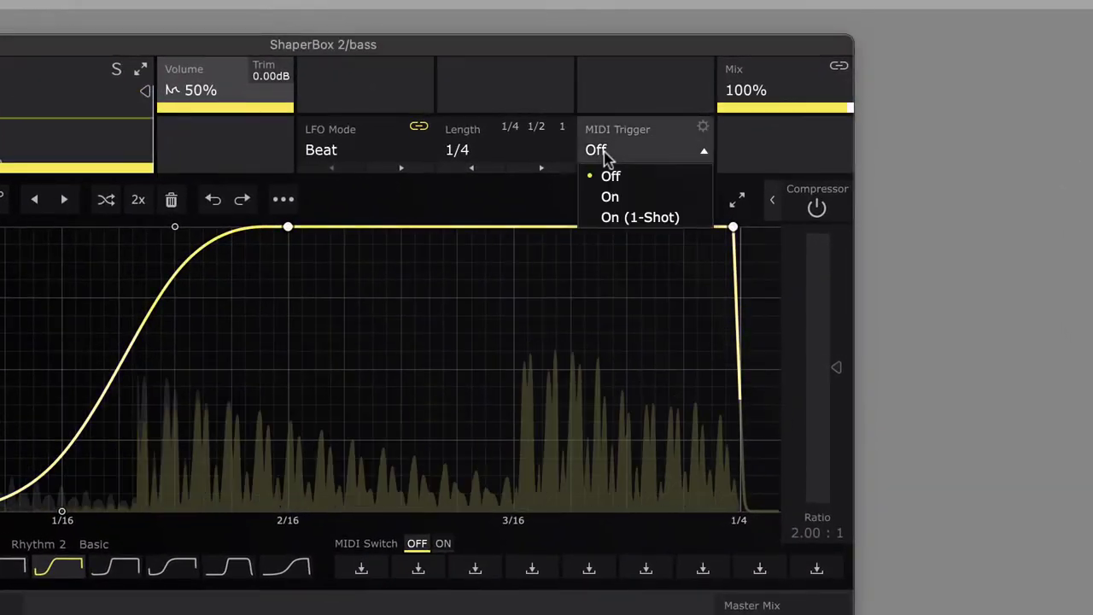
{"action": "left_click", "coordinate": [632, 219]}
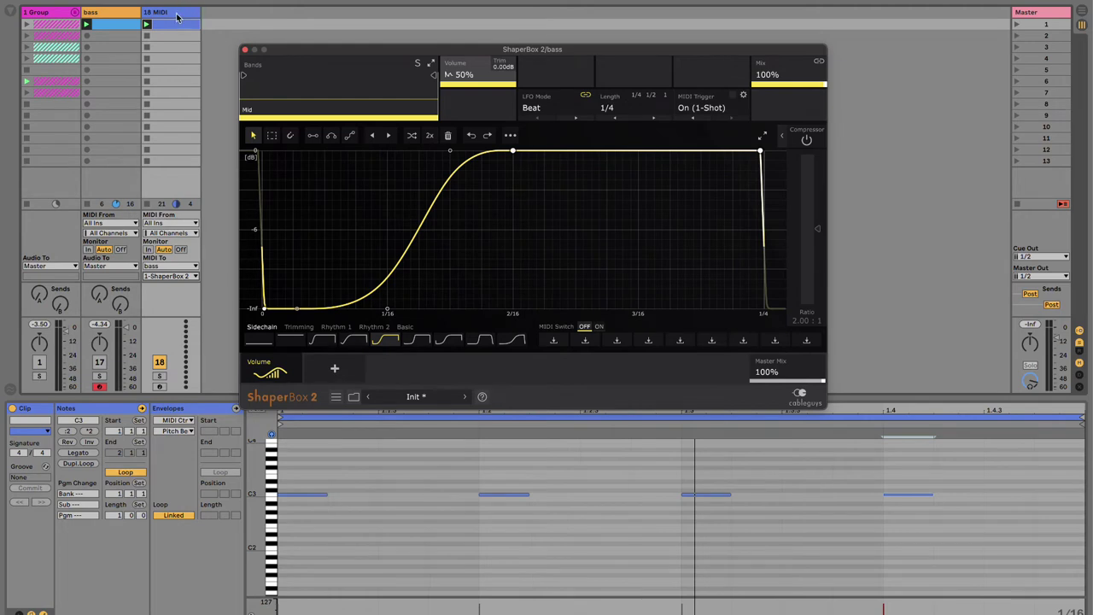
Insert another MIDI track, strip its FabFilter Pro-Q 3, Utility and Voxengo SPAN devices, and look through its MIDI output destinations.
{"action": "left_click", "coordinate": [177, 15]}
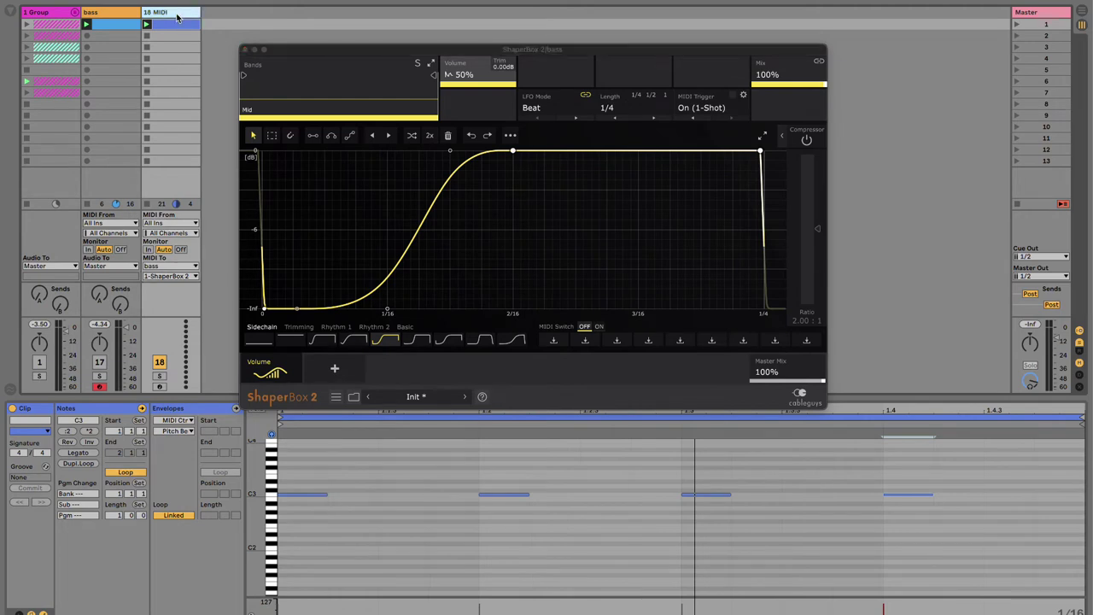
{"action": "key", "text": "super+shift+t"}
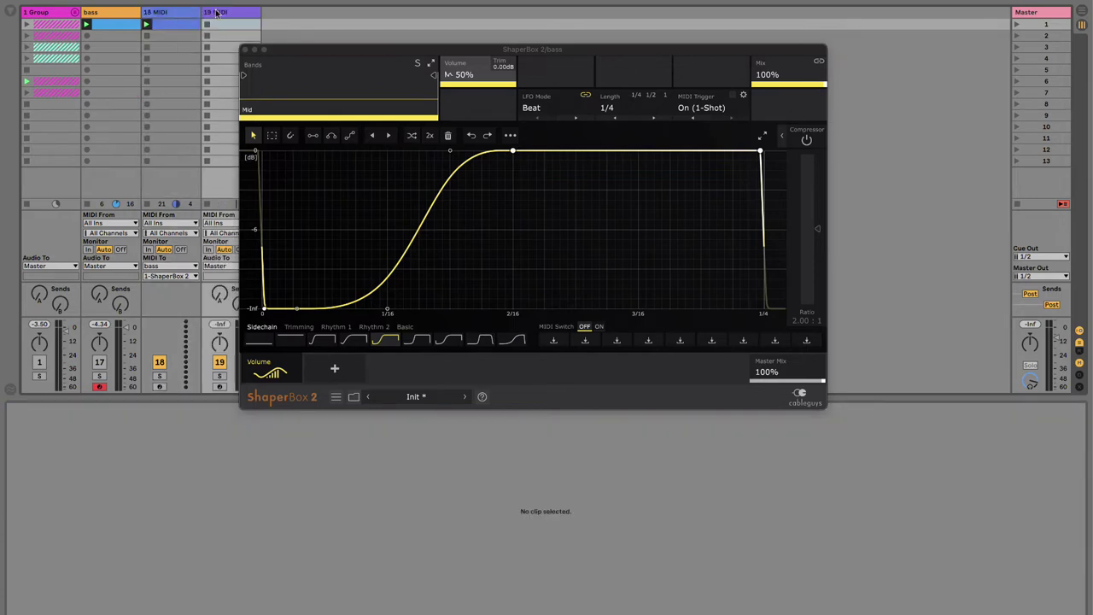
{"action": "double_click", "coordinate": [217, 12]}
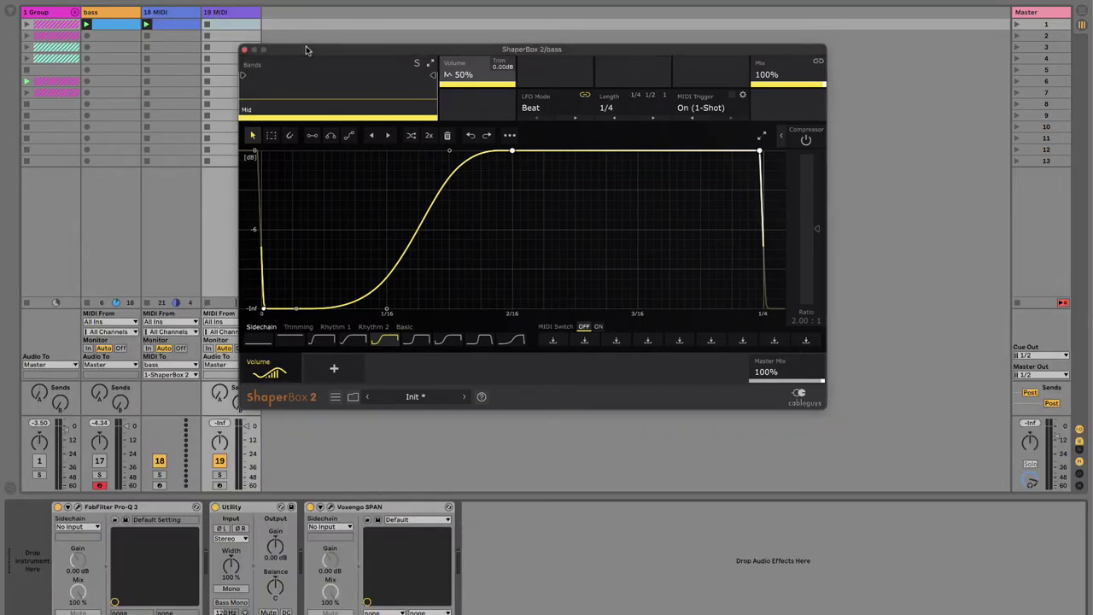
{"action": "left_click_drag", "start_coordinate": [308, 45], "coordinate": [361, 35]}
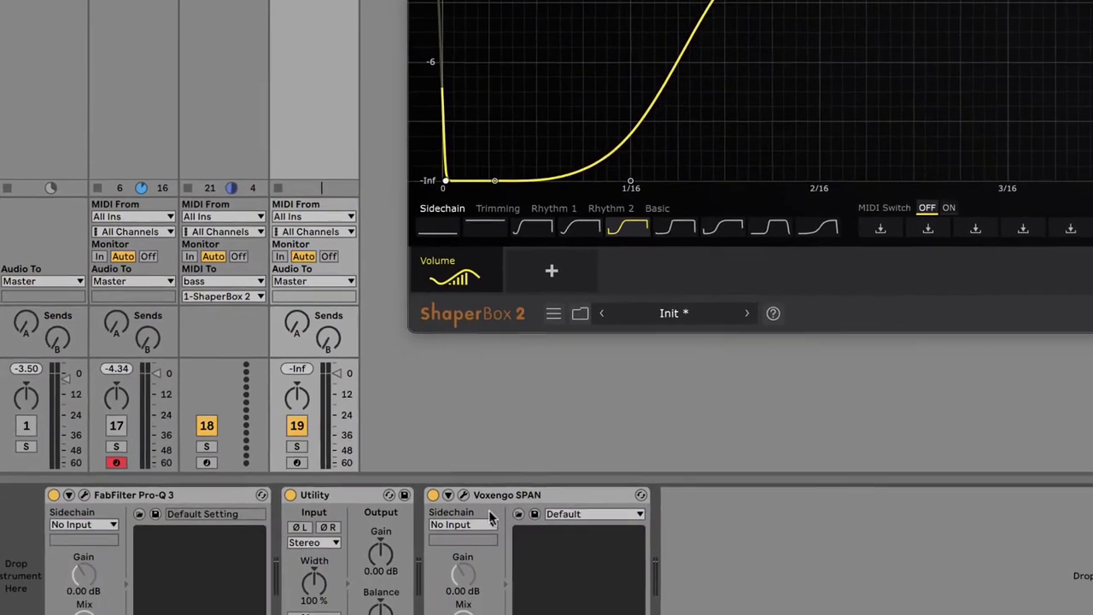
{"action": "key", "text": "Delete"}
{"action": "key", "text": "Delete"}
{"action": "key", "text": "Delete"}
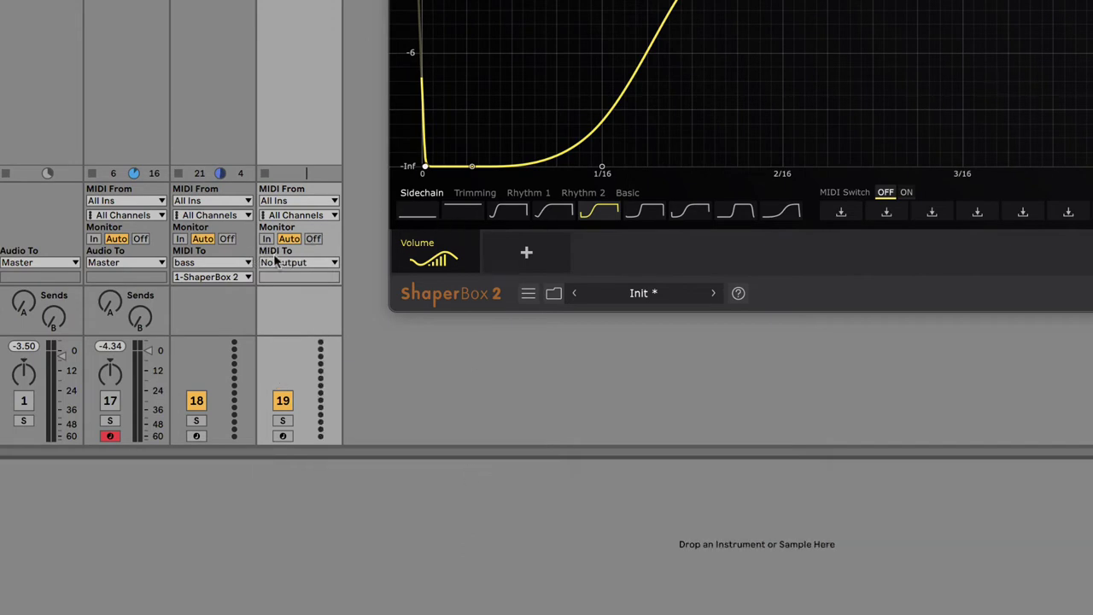
{"action": "left_click", "coordinate": [282, 262]}
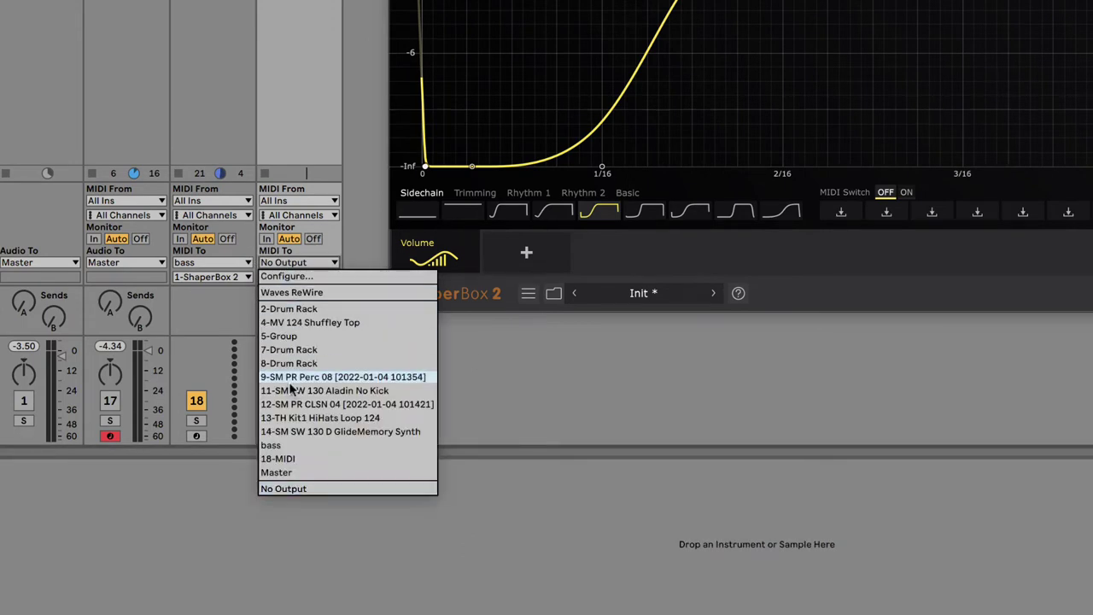
{"action": "left_click", "coordinate": [321, 262]}
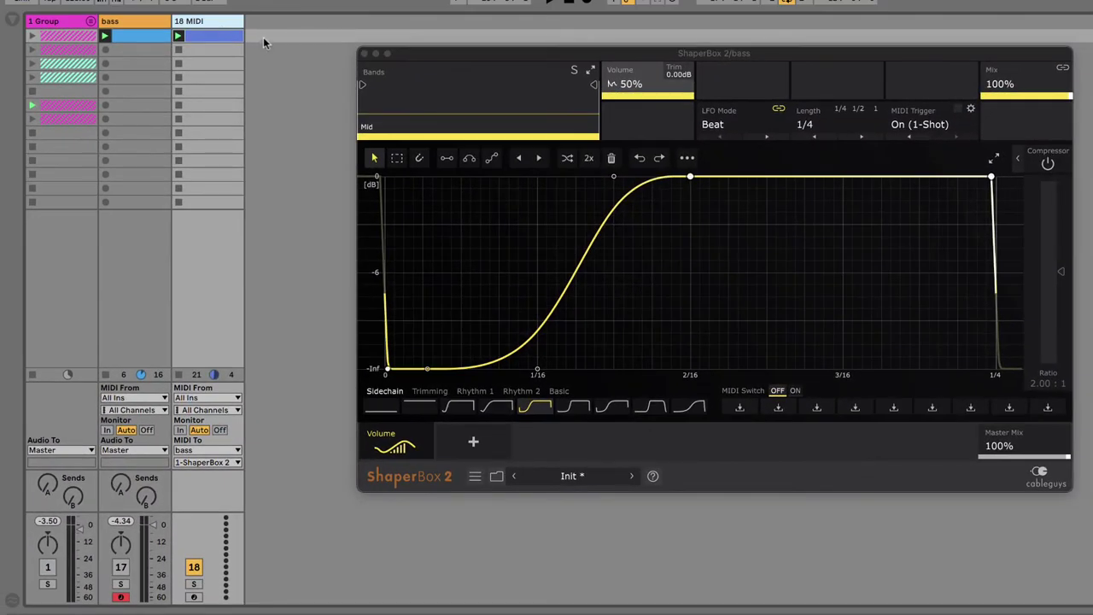
Play the set with the trigger clip running, and stop that clip to compare the bass without sidechain triggering.
{"action": "key", "text": "space"}
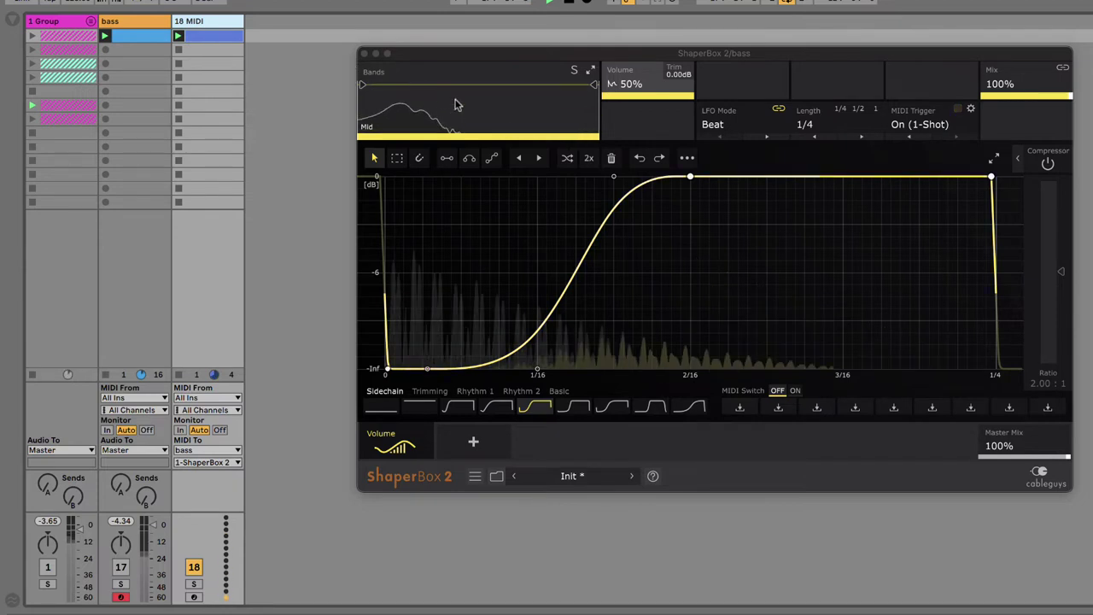
{"action": "left_click", "coordinate": [180, 53]}
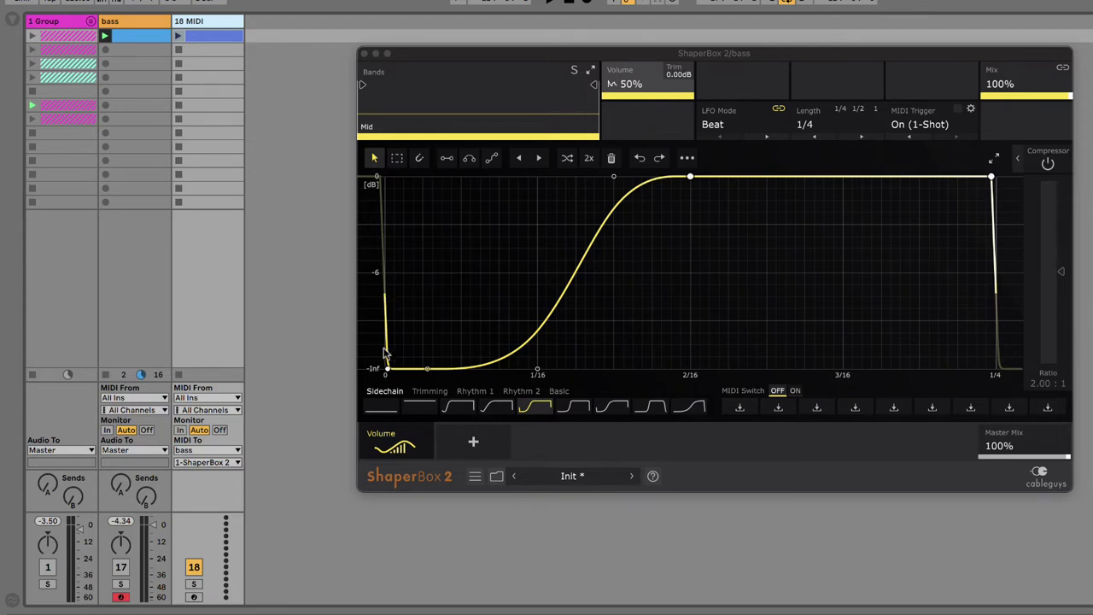
Move the volume curve's end point to the 1/4 line and shift its first low point slightly later.
{"action": "left_click", "coordinate": [1002, 179]}
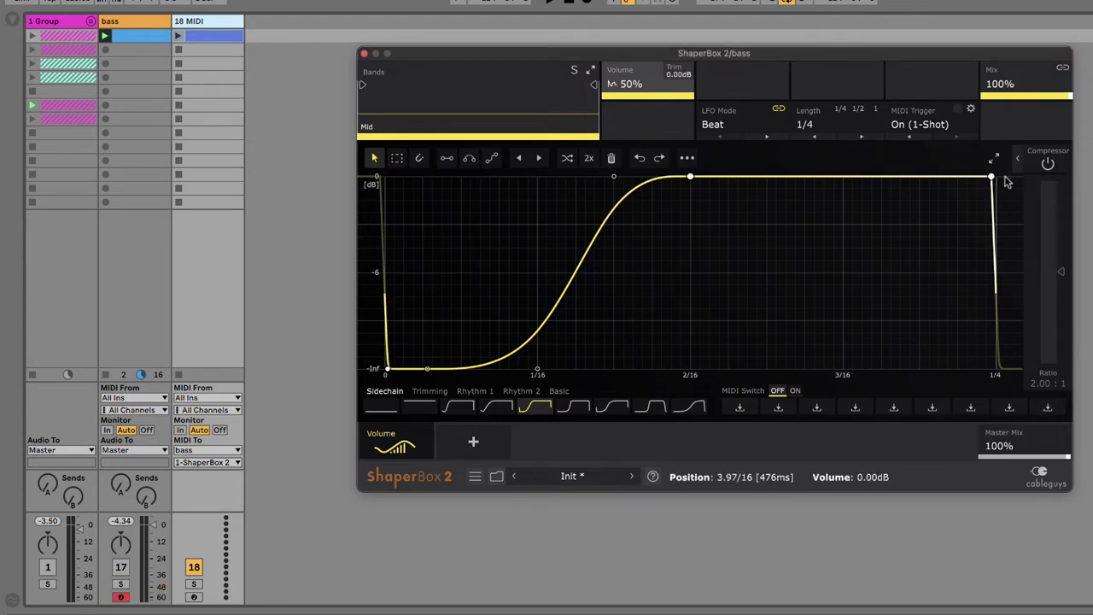
{"action": "left_click_drag", "start_coordinate": [1001, 182], "coordinate": [1006, 179]}
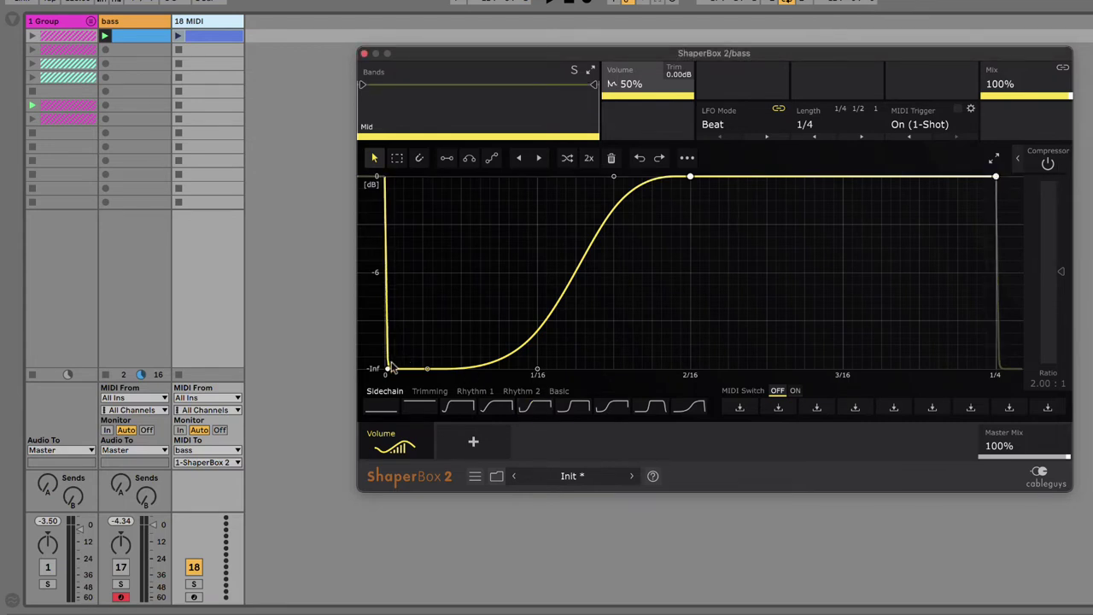
{"action": "left_click_drag", "start_coordinate": [389, 366], "coordinate": [392, 369]}
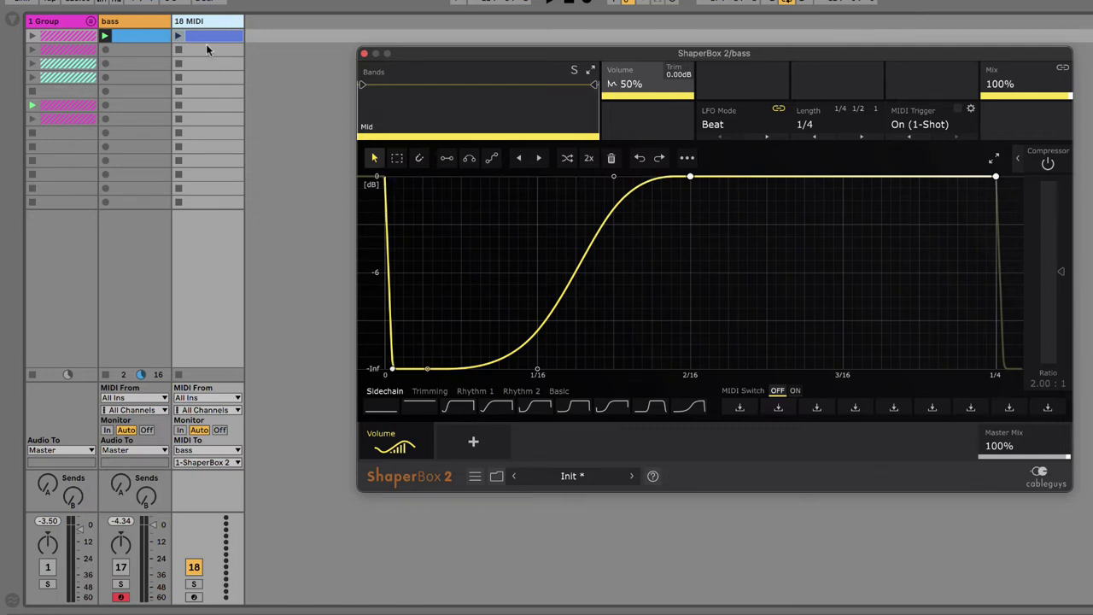
Audition the edited curve with the 18 MIDI clip running and with it stopped, ending playback.
{"action": "left_click", "coordinate": [177, 36]}
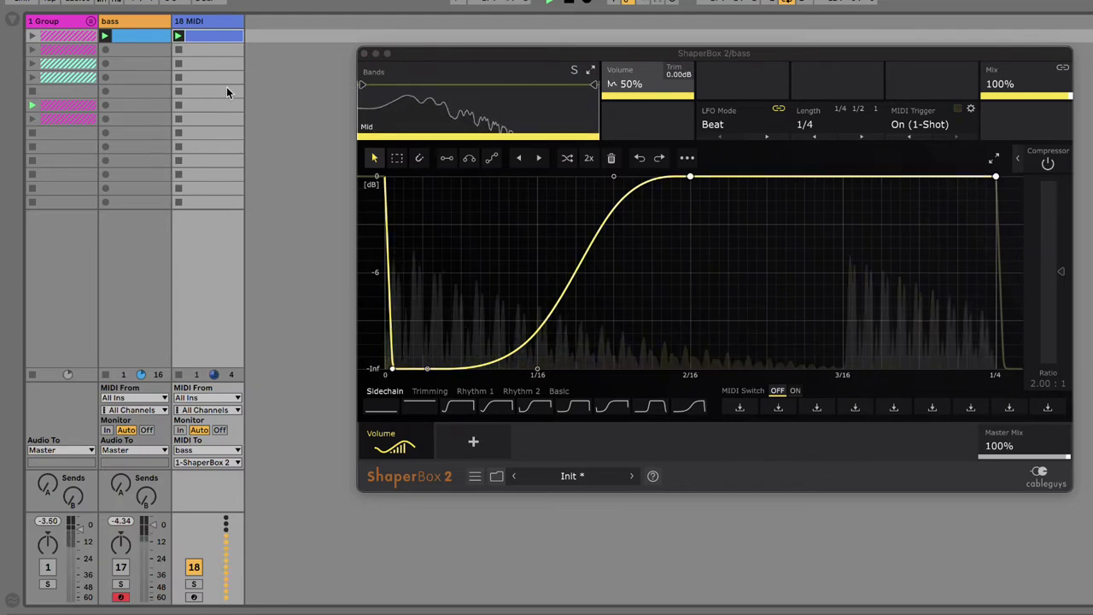
{"action": "left_click", "coordinate": [177, 51]}
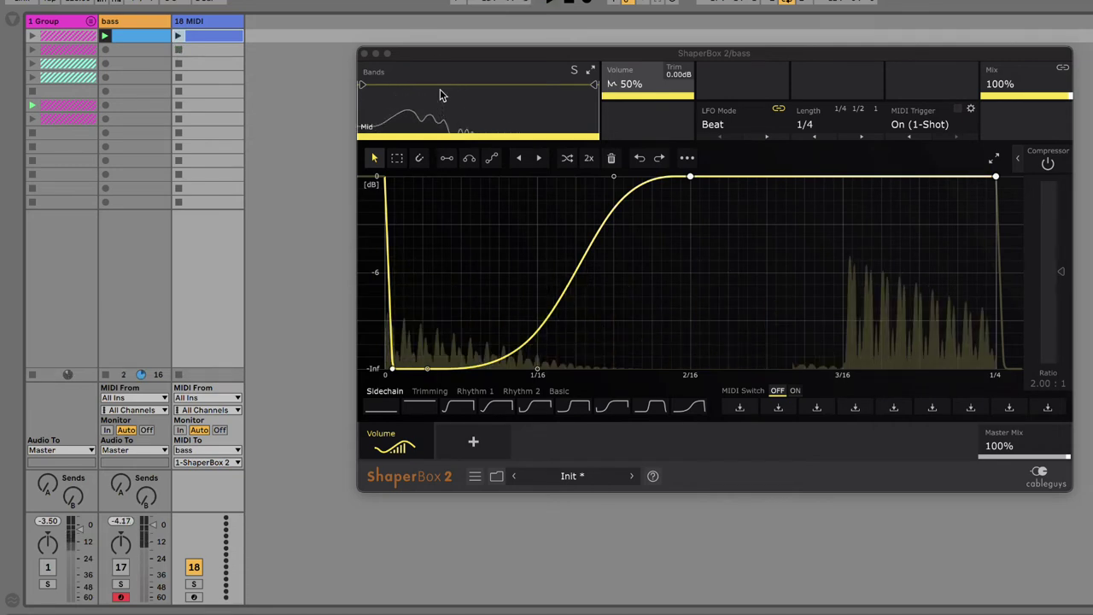
{"action": "key", "text": "space"}
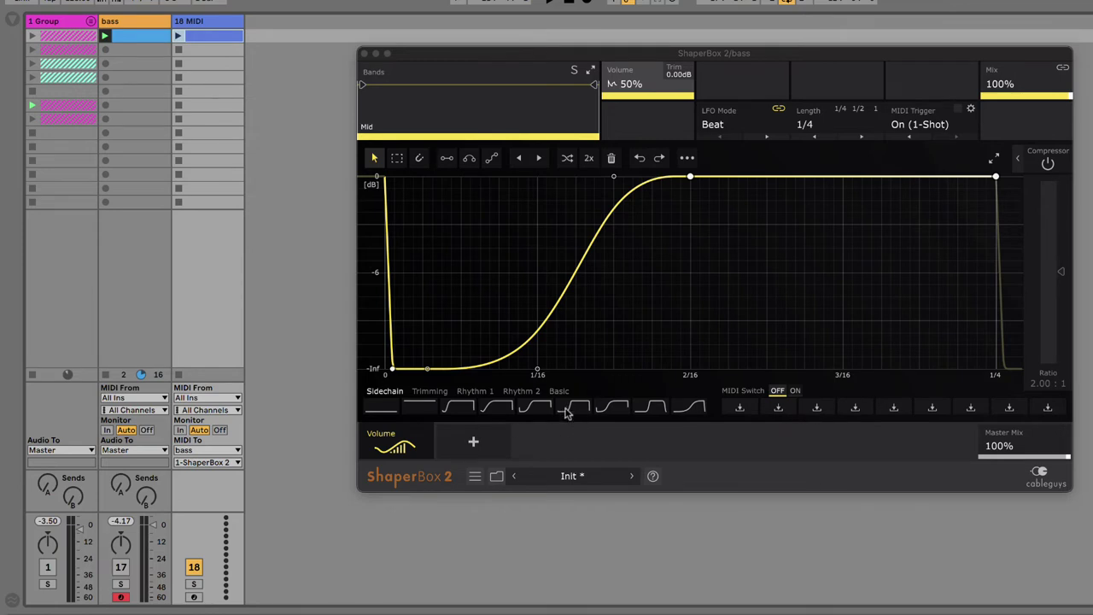
Reload the original sidechain shape, store it in the first MIDI Switch slot and turn MIDI Switch on.
{"action": "left_click", "coordinate": [535, 408]}
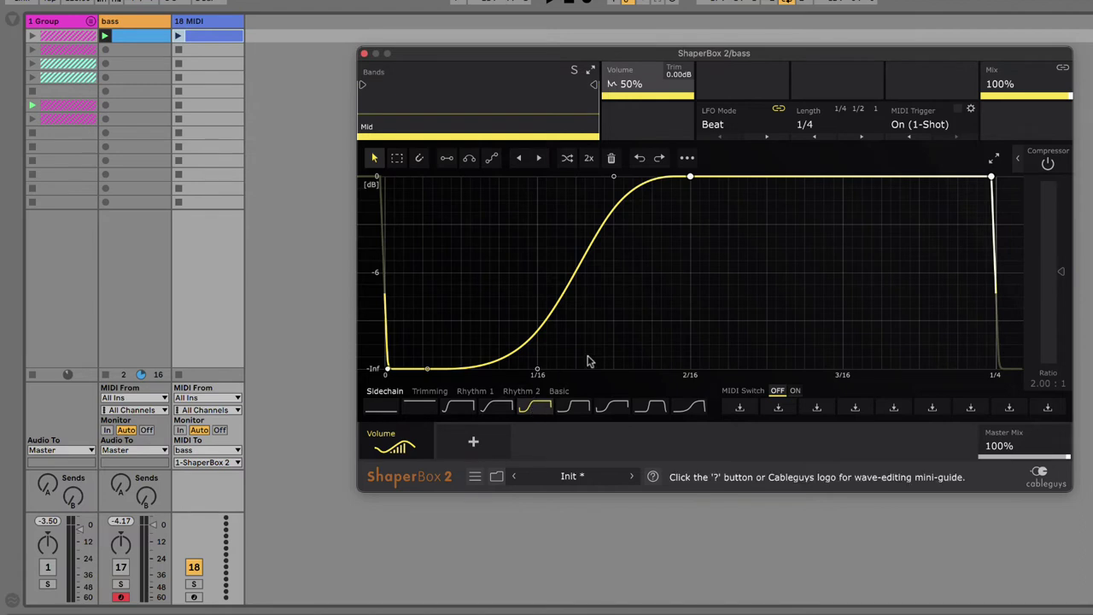
{"action": "left_click", "coordinate": [741, 408]}
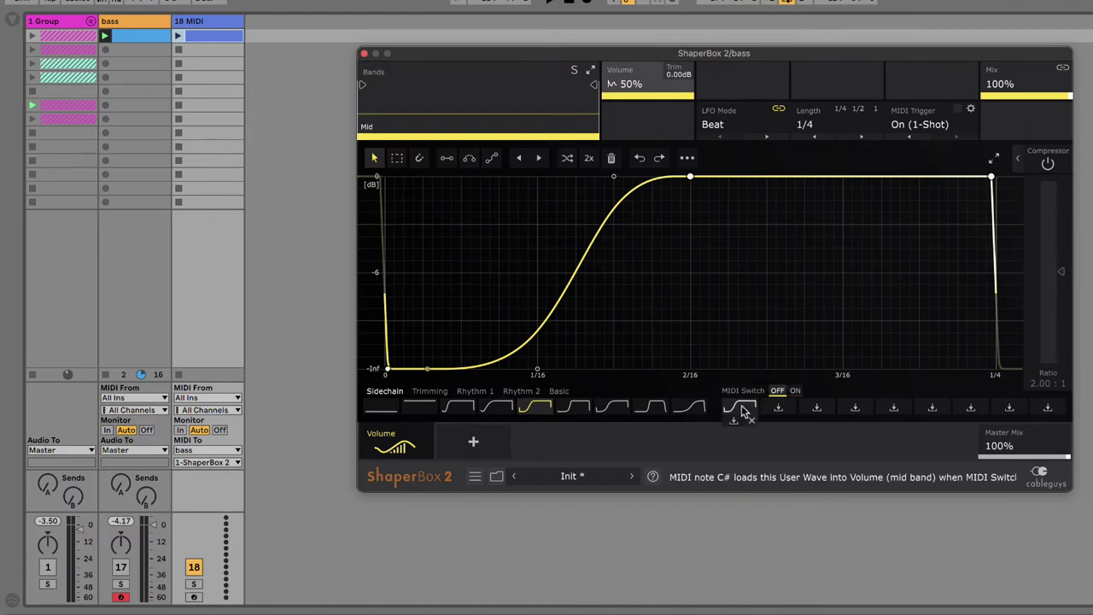
{"action": "left_click", "coordinate": [795, 391]}
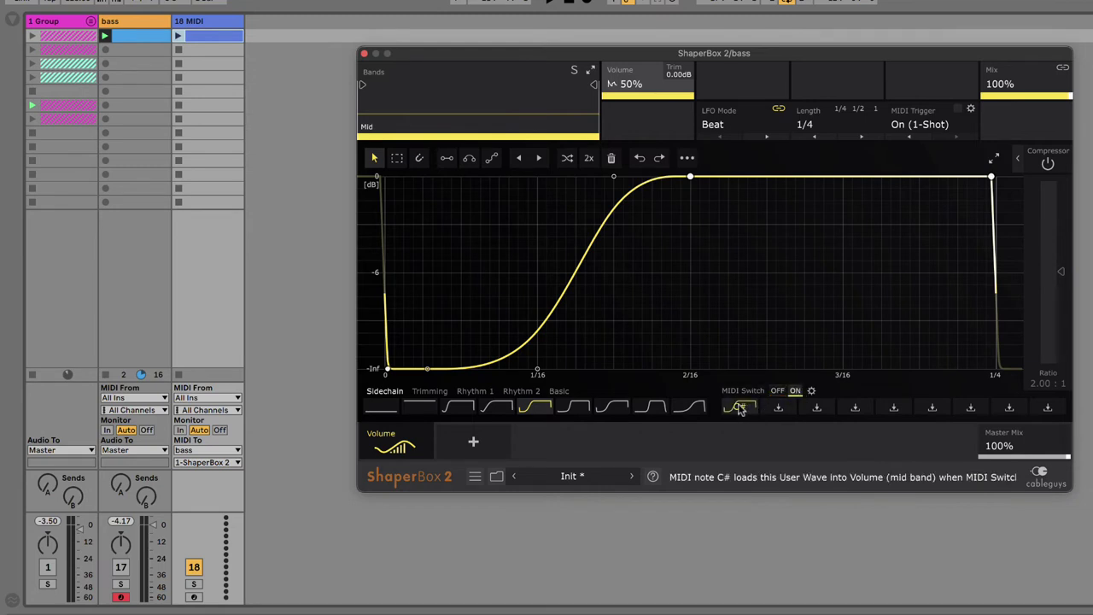
Load the flat 0dB shape and store it in the second MIDI Switch slot, D.
{"action": "mouse_move", "coordinate": [739, 413]}
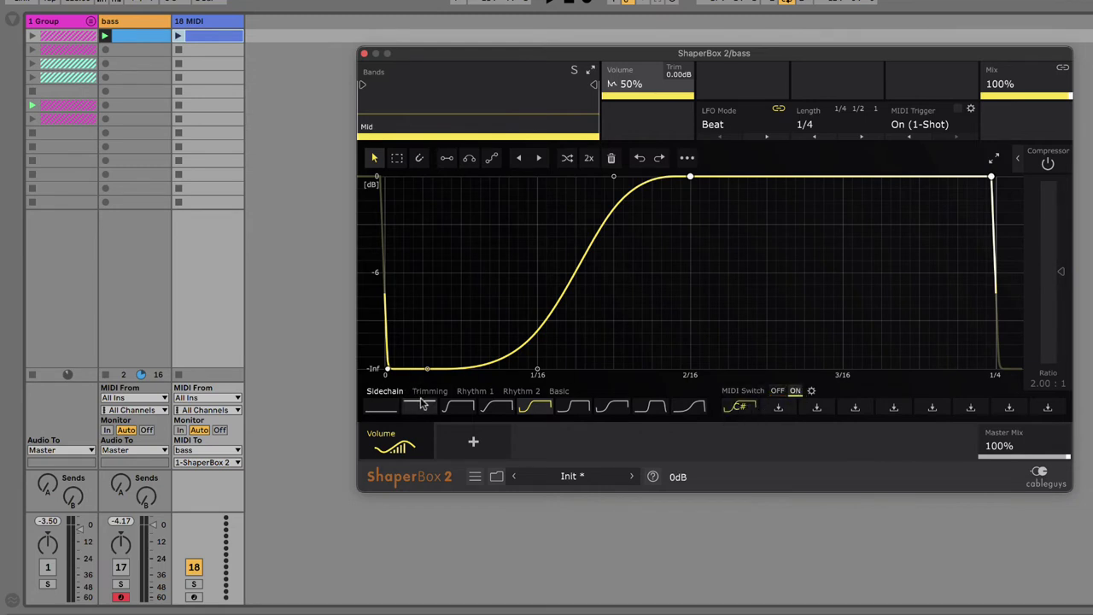
{"action": "left_click", "coordinate": [422, 404]}
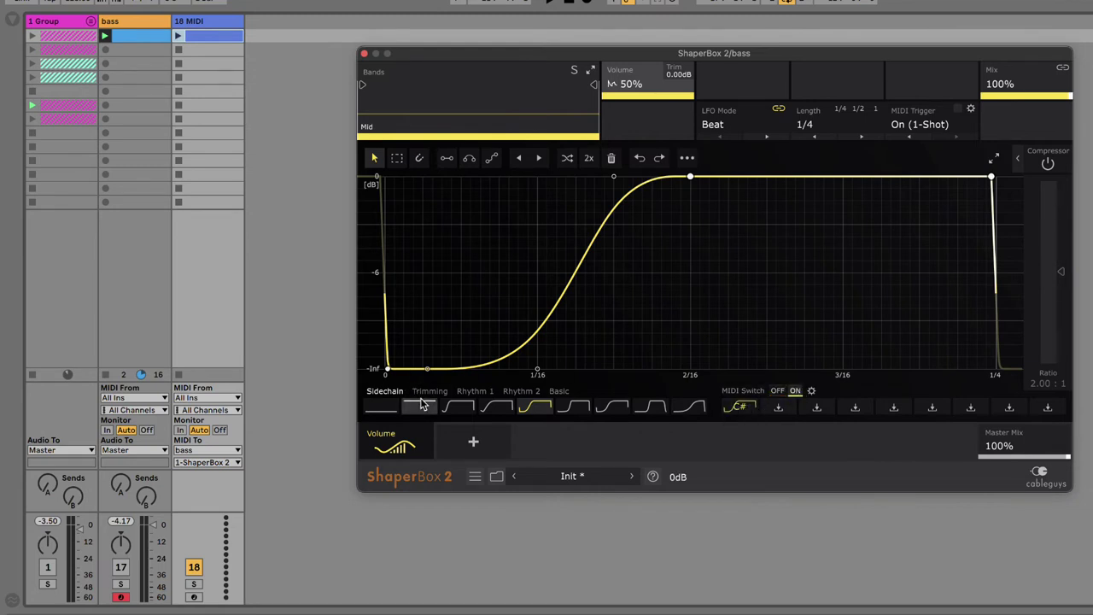
{"action": "left_click", "coordinate": [778, 409]}
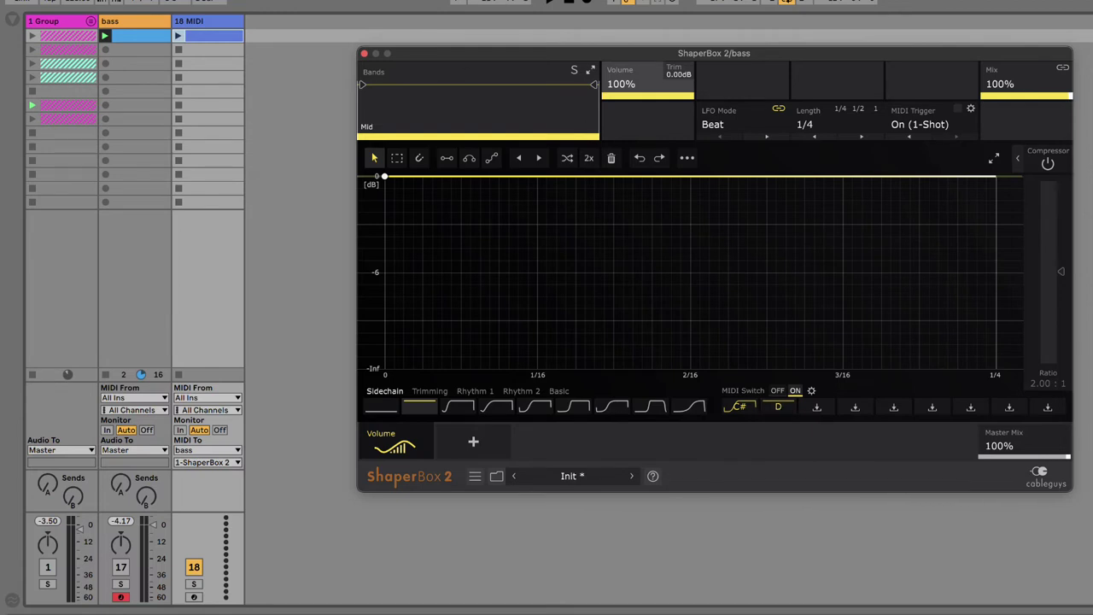
Add a C#3 note on the first beat of the 18 MIDI clip and duplicate the clip, named "on", into the slot below.
{"action": "double_click", "coordinate": [210, 35]}
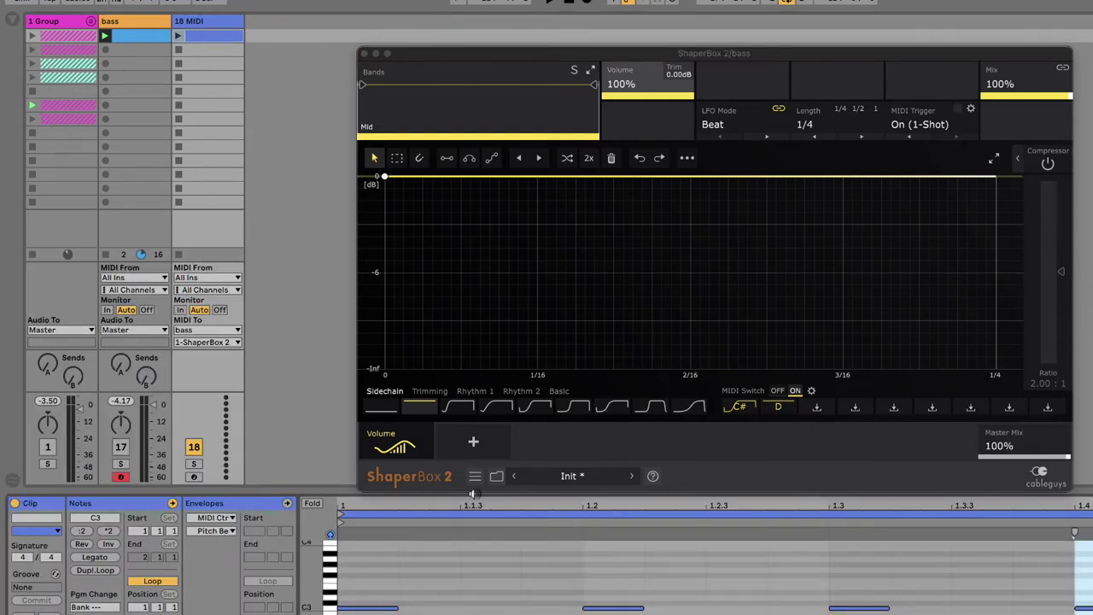
{"action": "left_click", "coordinate": [362, 605]}
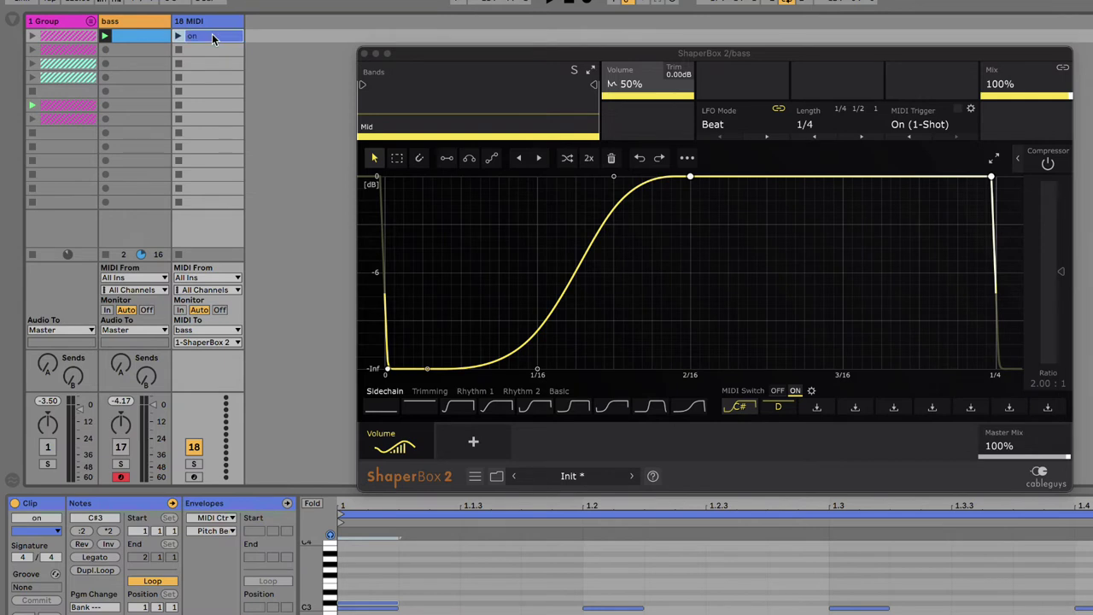
{"action": "key", "text": "super+d"}
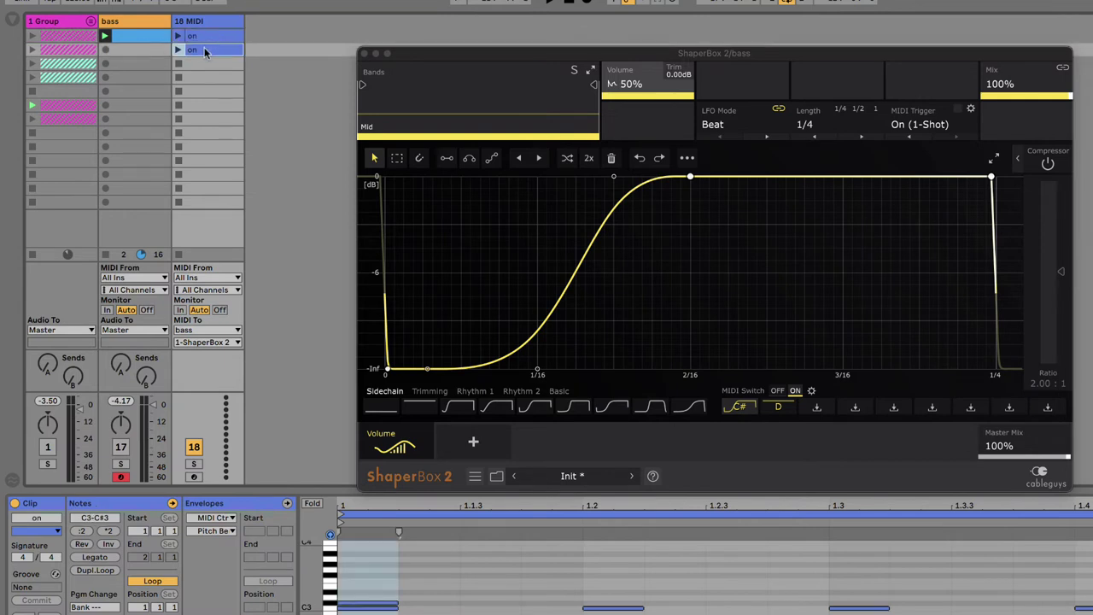
Rename the duplicated clip in the second slot "off" and replace its first-beat C#3 note with D3.
{"action": "key", "text": "super+r"}
{"action": "type", "text": "off"}
{"action": "key", "text": "Return"}
{"action": "left_click", "coordinate": [354, 592]}
{"action": "left_click", "coordinate": [354, 592]}
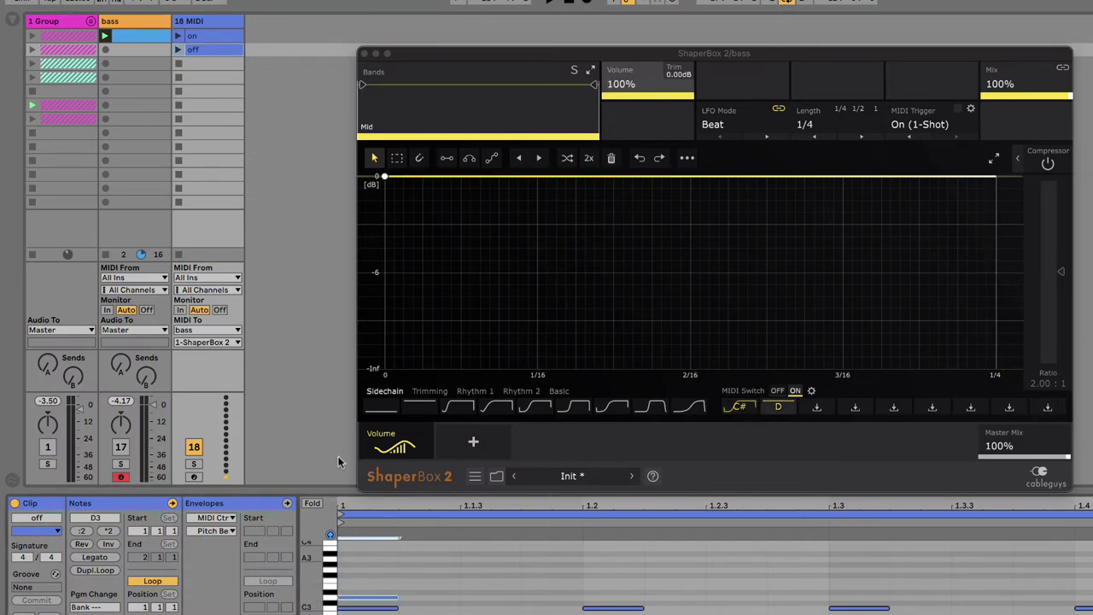
Audition the ducking by launching the "on" clip and then the "off" clip.
{"action": "left_click", "coordinate": [205, 39]}
{"action": "key", "text": "Return"}
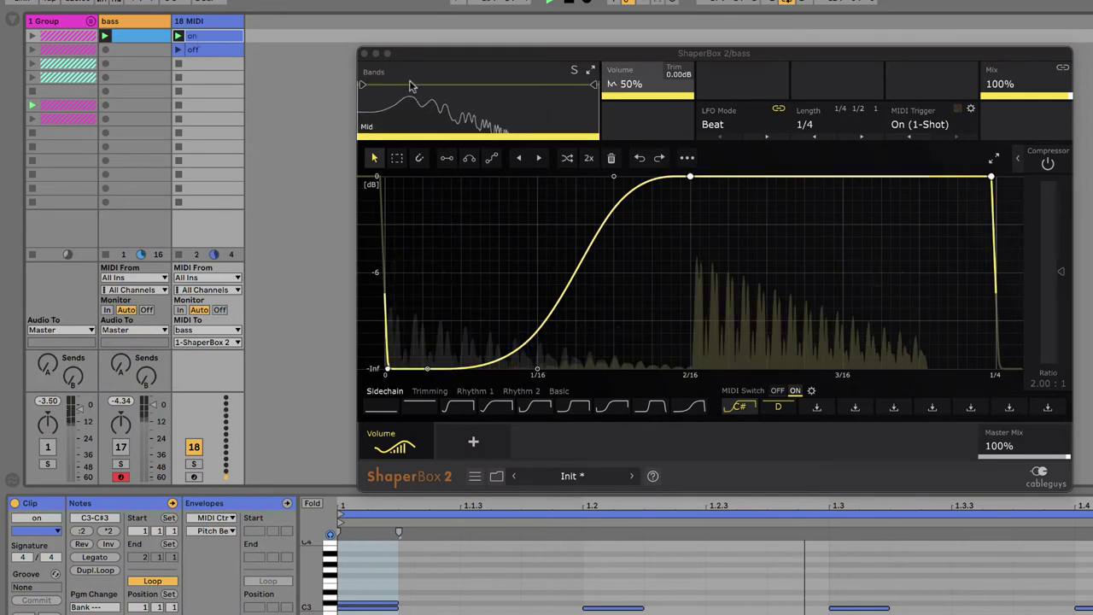
{"action": "left_click", "coordinate": [180, 50]}
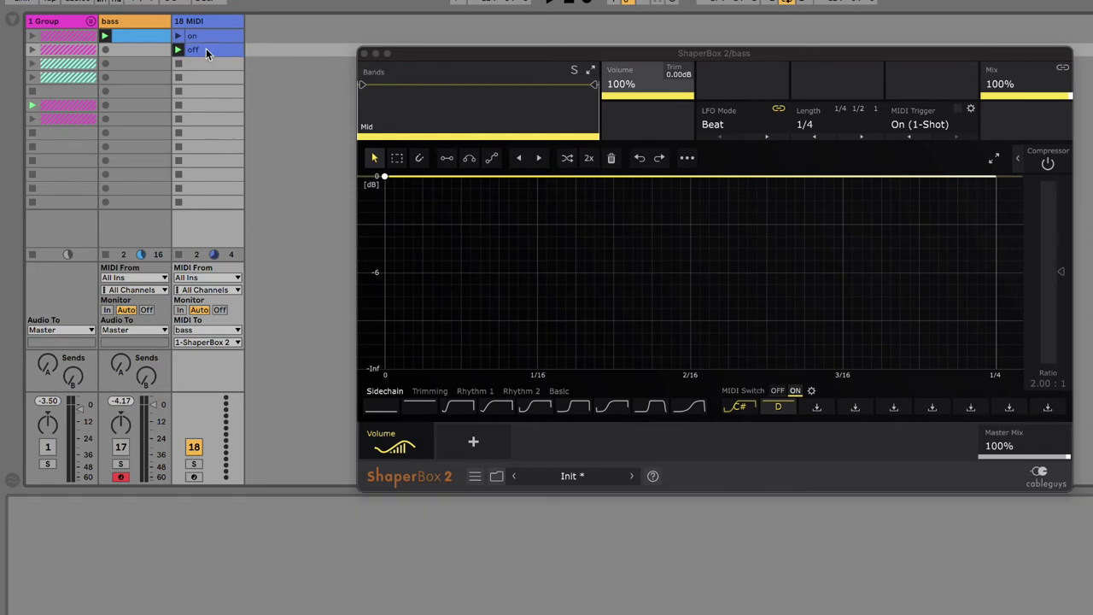
Copy the "on" clip into the fourth slot of the 18 MIDI track and rename it "3on - 1off".
{"action": "left_click", "coordinate": [204, 40], "text": "shift"}
{"action": "left_click_drag", "start_coordinate": [202, 41], "coordinate": [197, 77]}
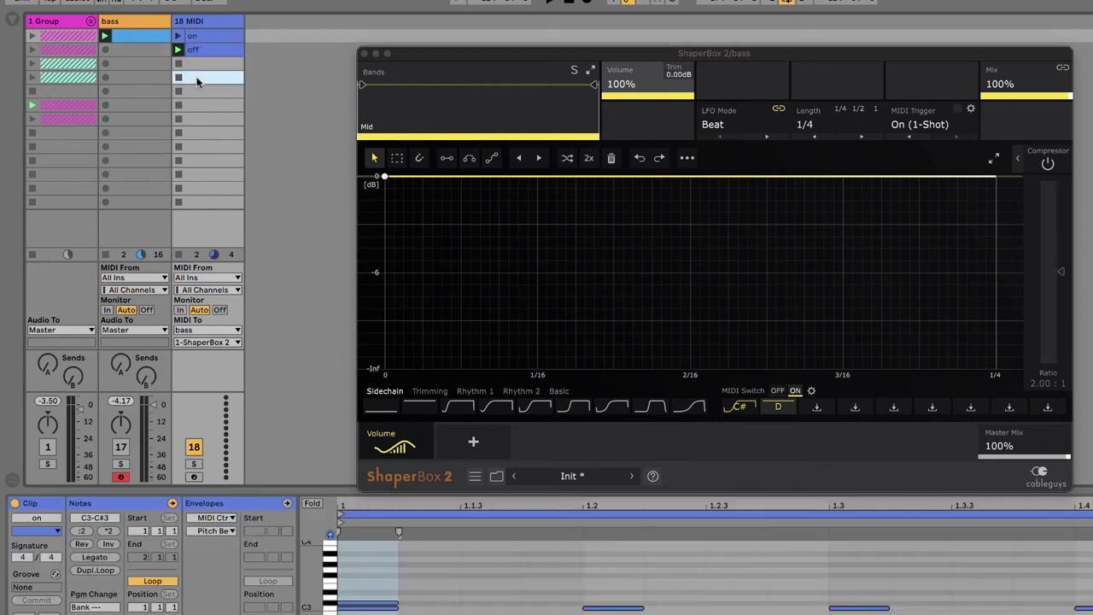
{"action": "key", "text": "ctrl+r"}
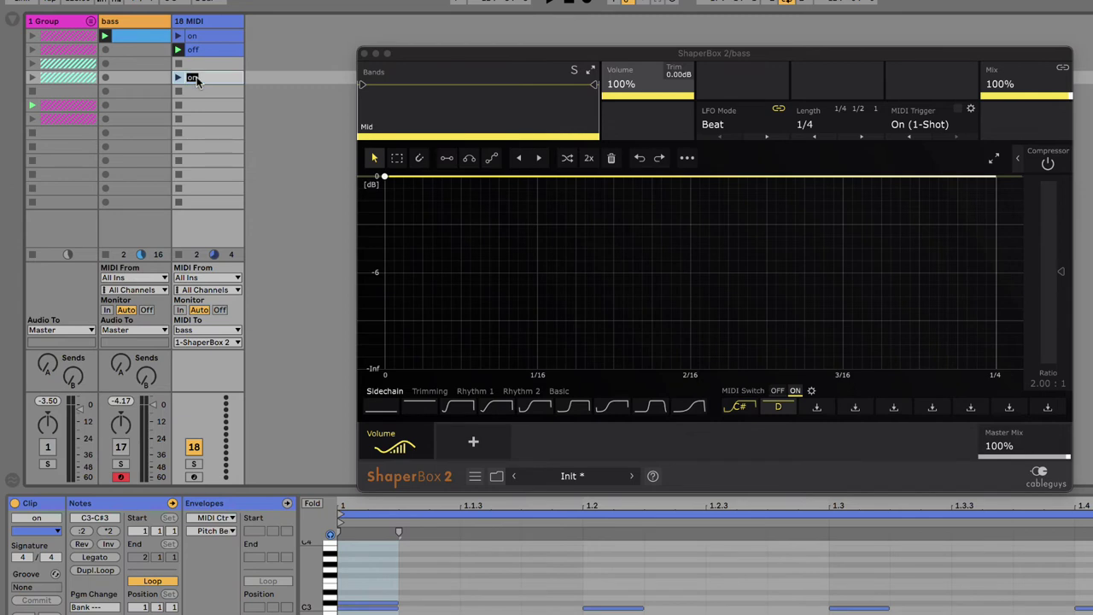
{"action": "type", "text": "3on - 1off"}
{"action": "key", "text": "Return"}
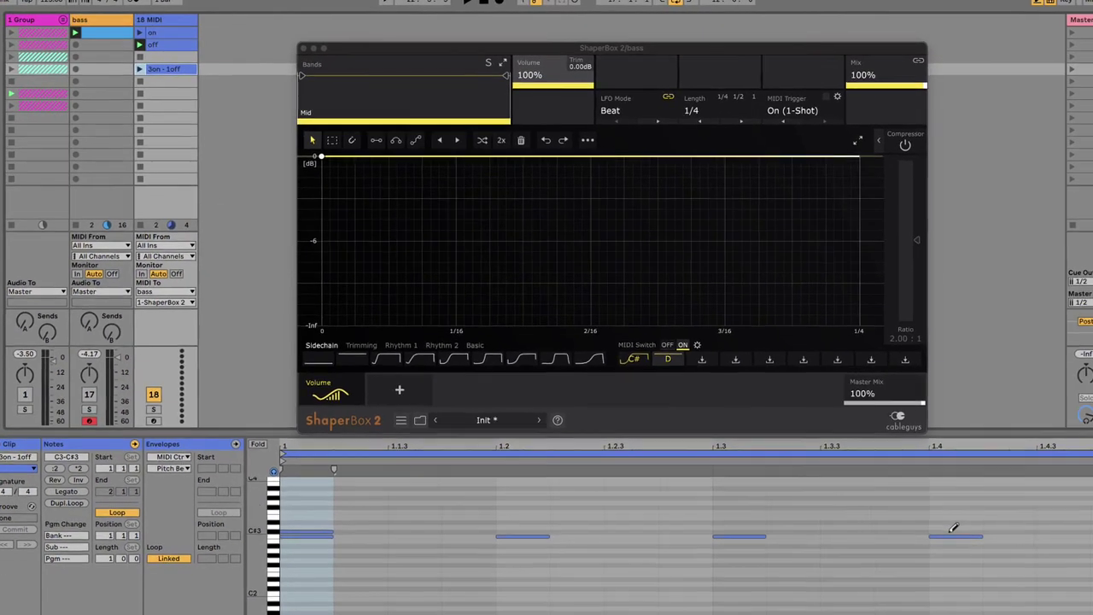
Add a D3 note on the fourth beat of the "3on - 1off" clip and launch the clip.
{"action": "left_click", "coordinate": [944, 525]}
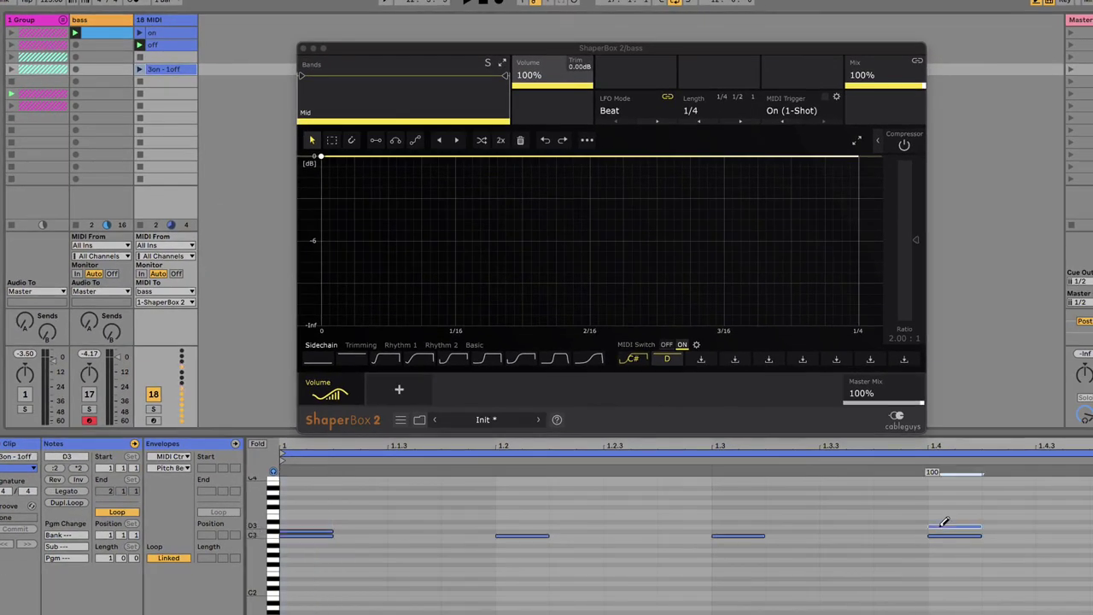
{"action": "left_click", "coordinate": [140, 69]}
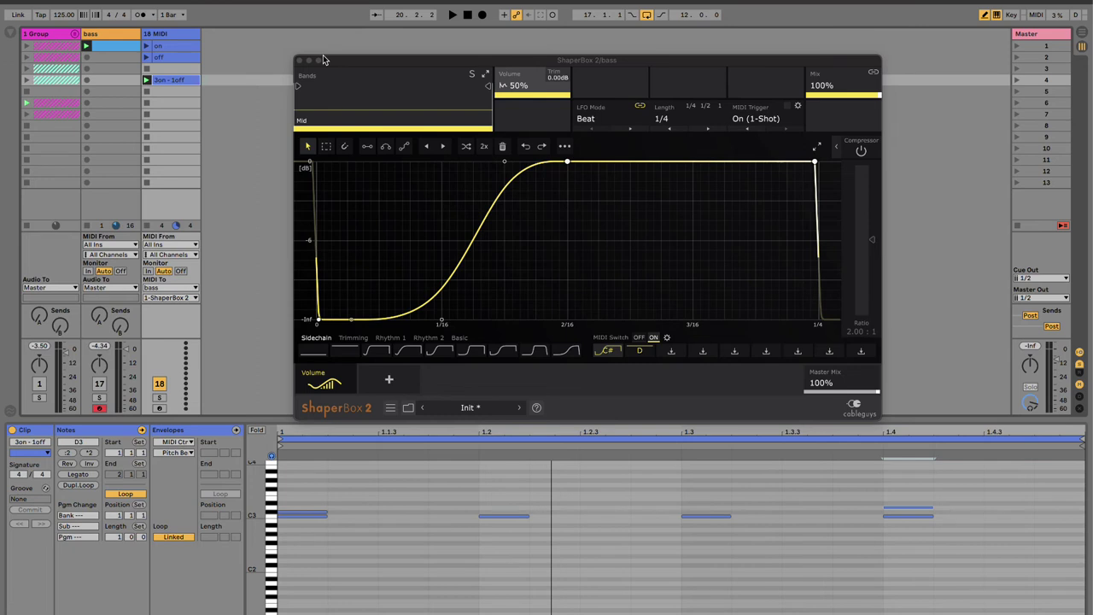
Duplicate the bass track and name the copy "keys".
{"action": "left_click", "coordinate": [118, 38]}
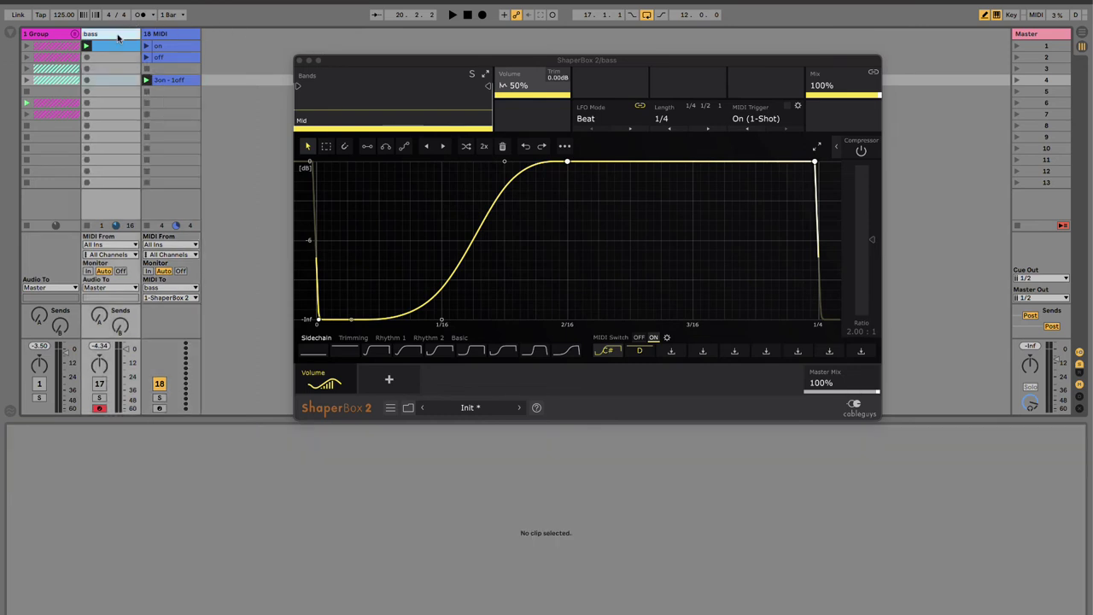
{"action": "key", "text": "super+d"}
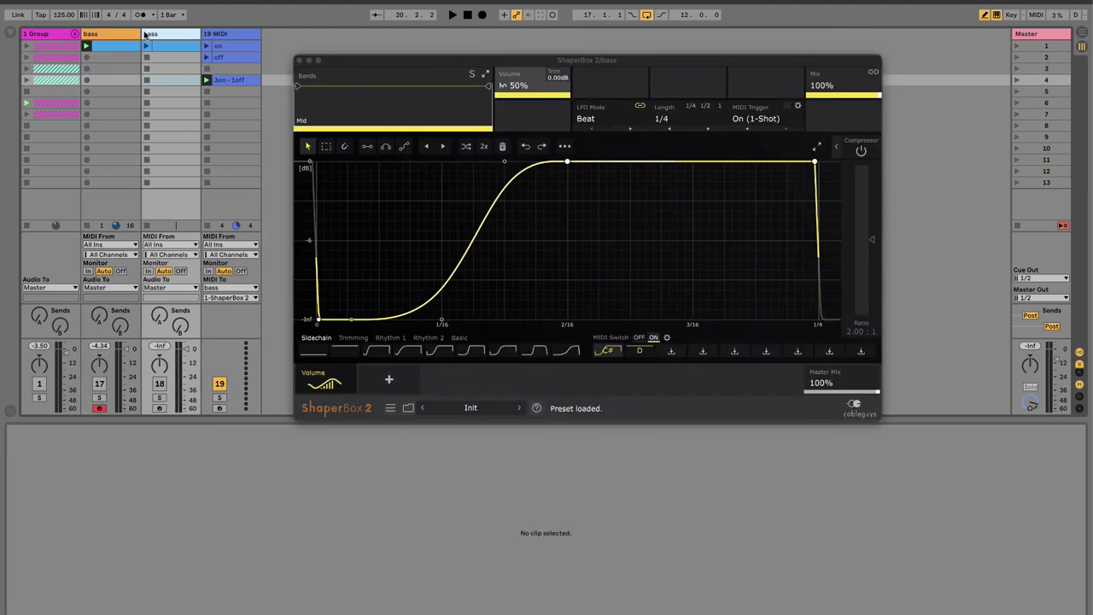
{"action": "type", "text": "keys"}
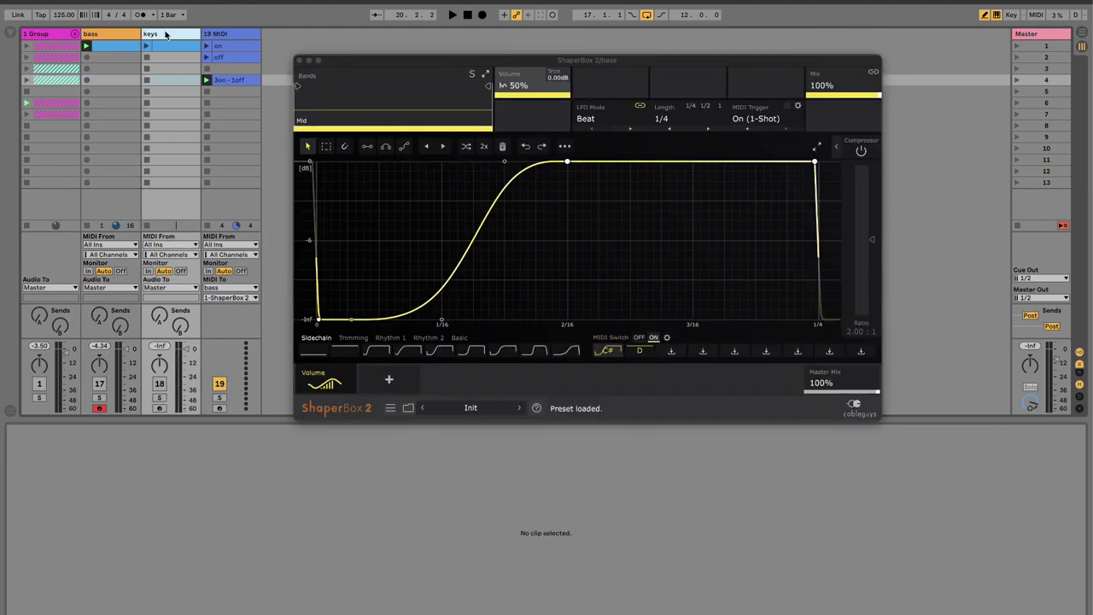
Open the keys track's ShaperBox 2 and move its window off the bass one.
{"action": "left_click", "coordinate": [165, 34]}
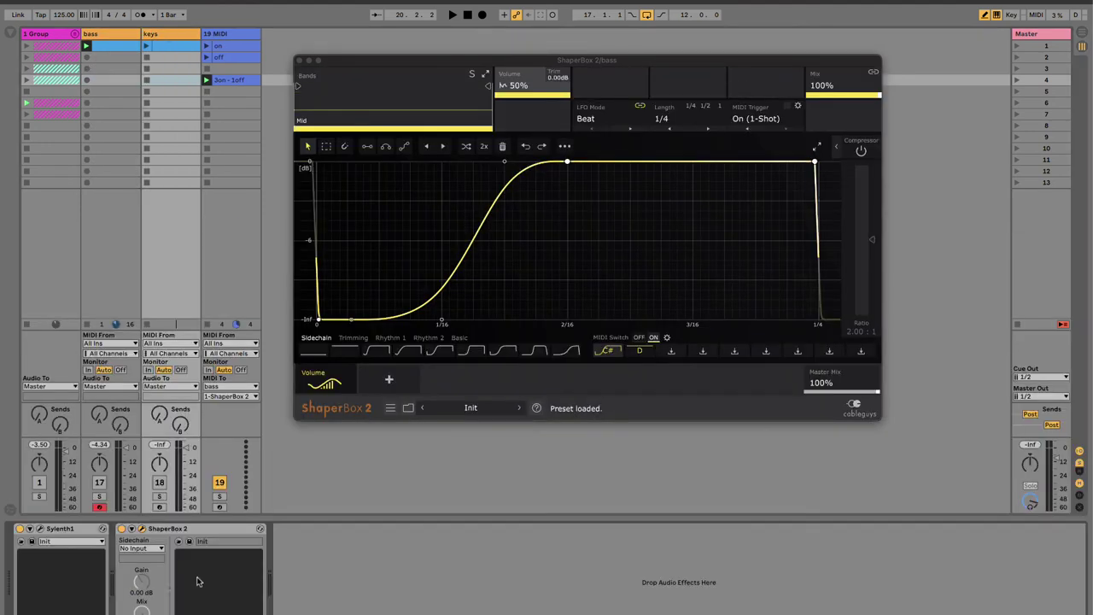
{"action": "left_click", "coordinate": [141, 530]}
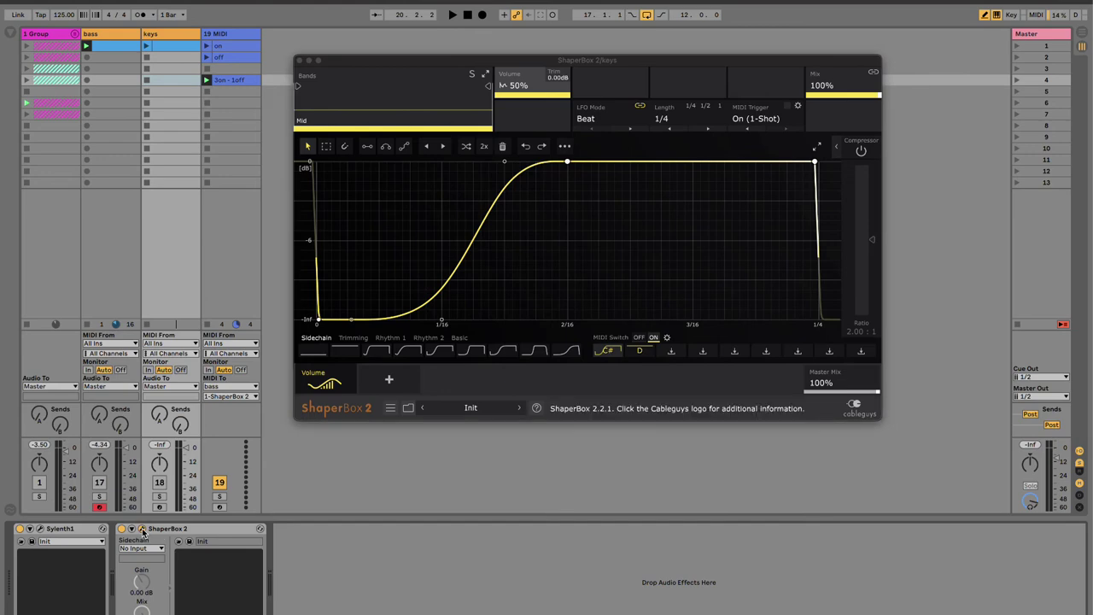
{"action": "left_click_drag", "start_coordinate": [369, 62], "coordinate": [513, 62]}
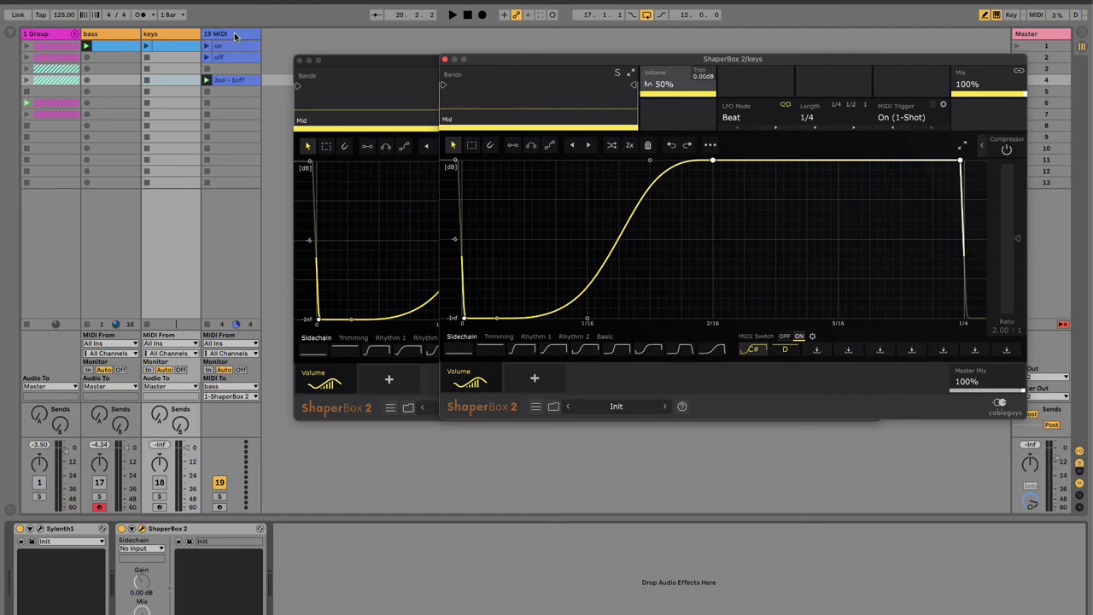
Add an External Instrument to the 19 MIDI track, group it into an Instrument Rack and show the chain list.
{"action": "left_click", "coordinate": [235, 36]}
{"action": "left_click", "coordinate": [11, 35]}
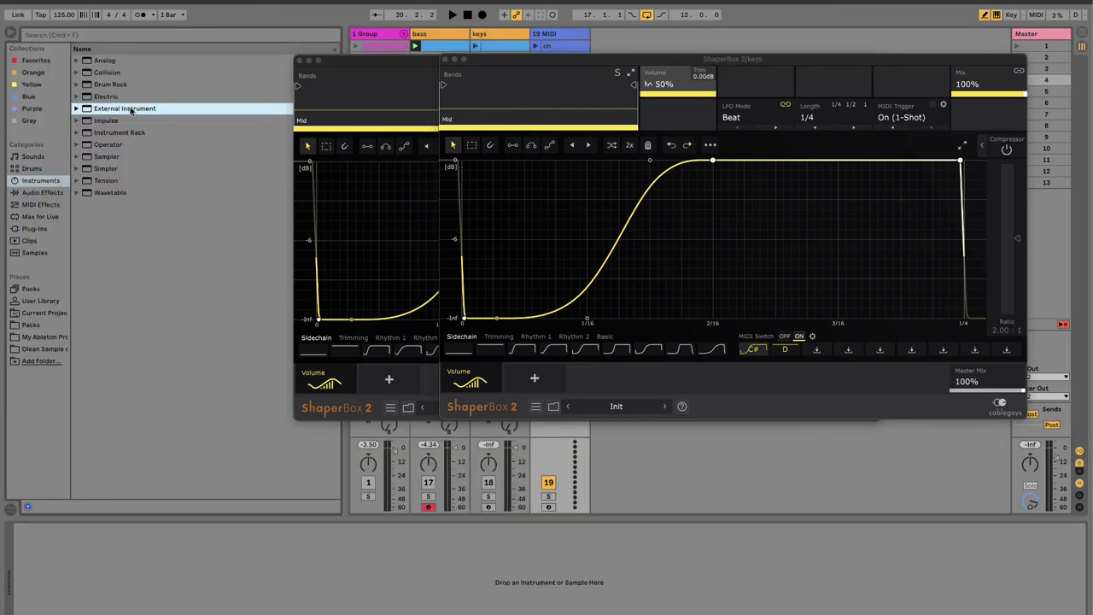
{"action": "left_click_drag", "start_coordinate": [130, 111], "coordinate": [124, 598]}
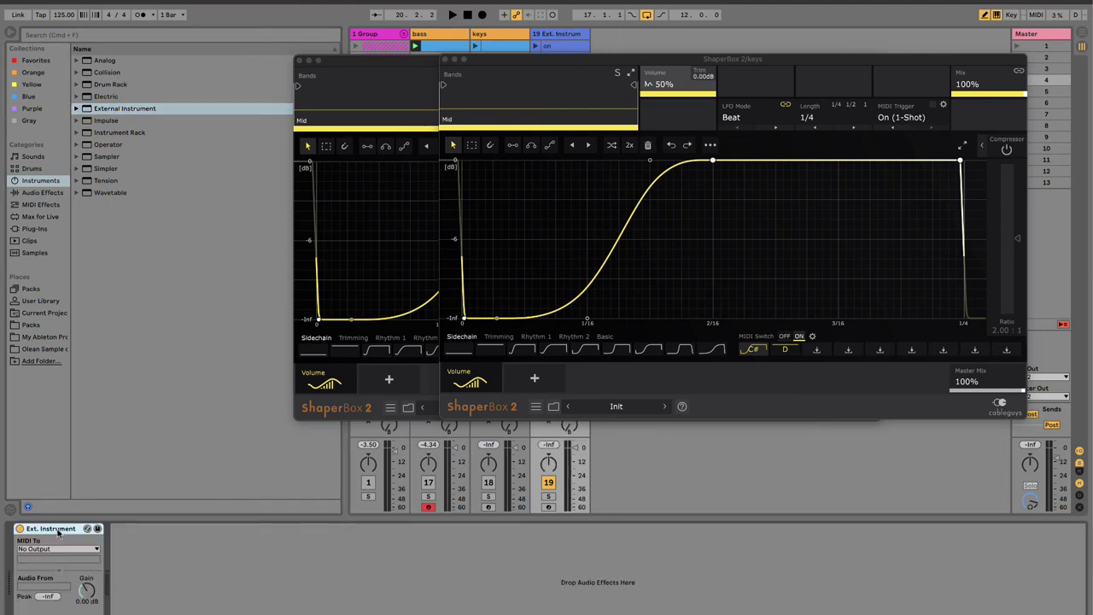
{"action": "key", "text": "super+g"}
{"action": "left_click", "coordinate": [24, 550]}
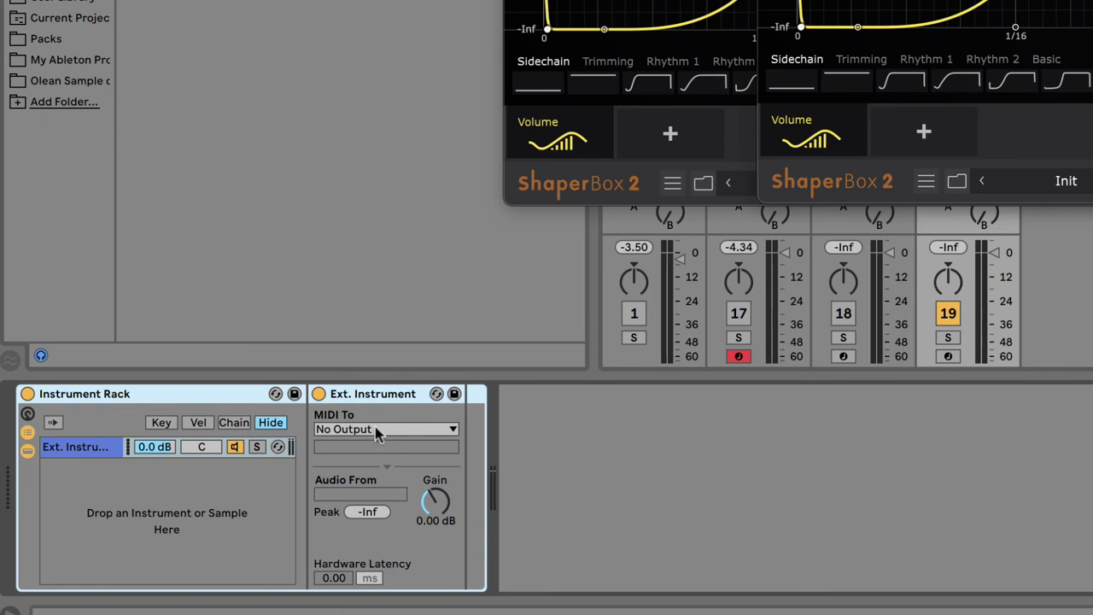
Route the External Instrument's MIDI to bass, then duplicate its chain and route the copy to keys.
{"action": "left_click", "coordinate": [376, 431]}
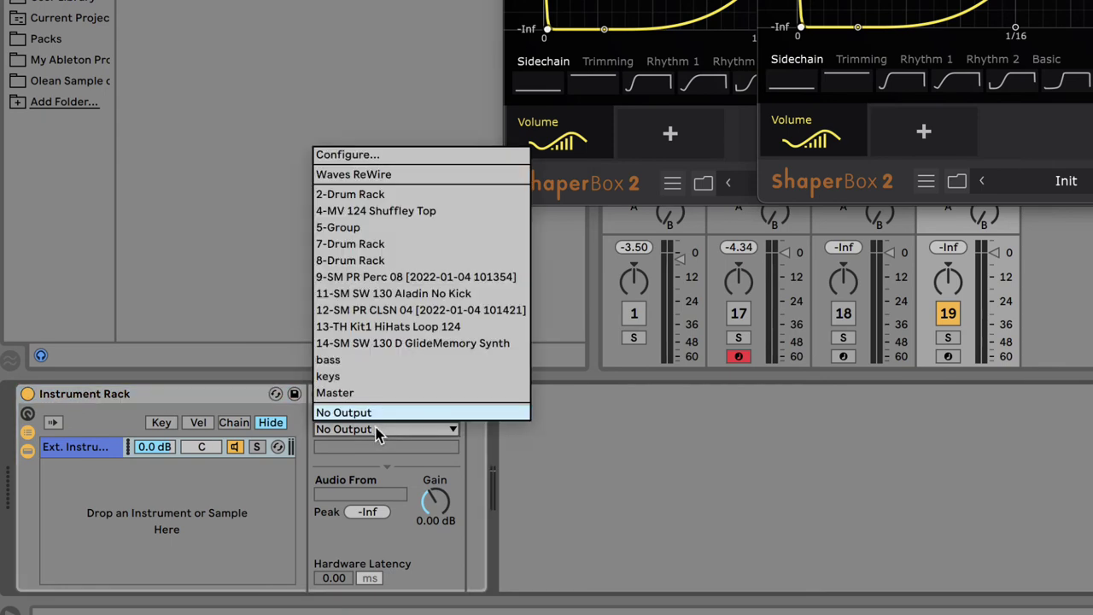
{"action": "left_click", "coordinate": [354, 360]}
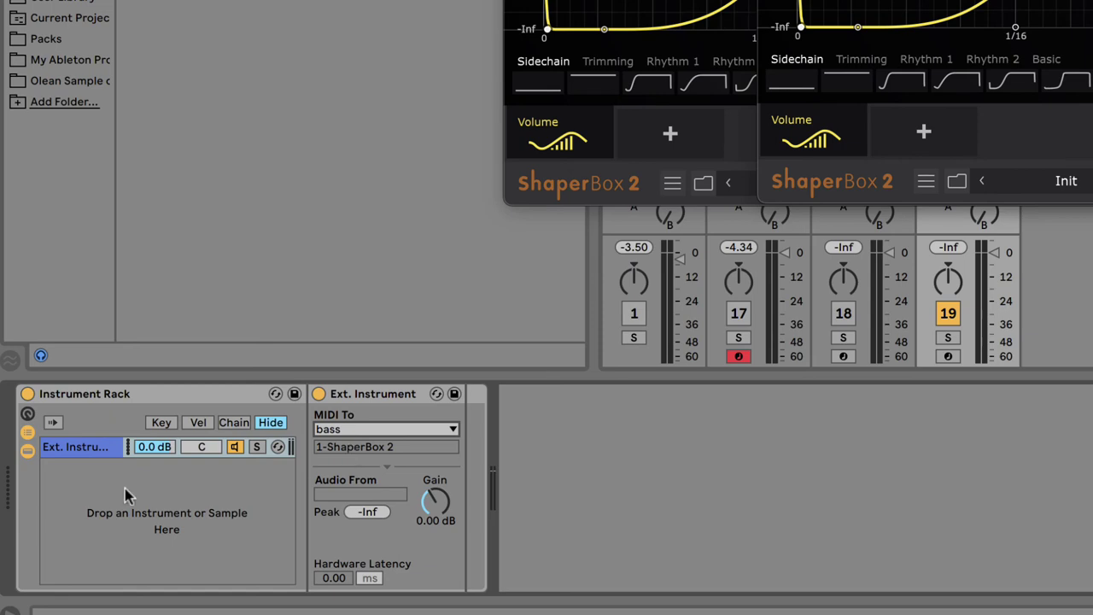
{"action": "left_click", "coordinate": [96, 451]}
{"action": "key", "text": "ctrl+d"}
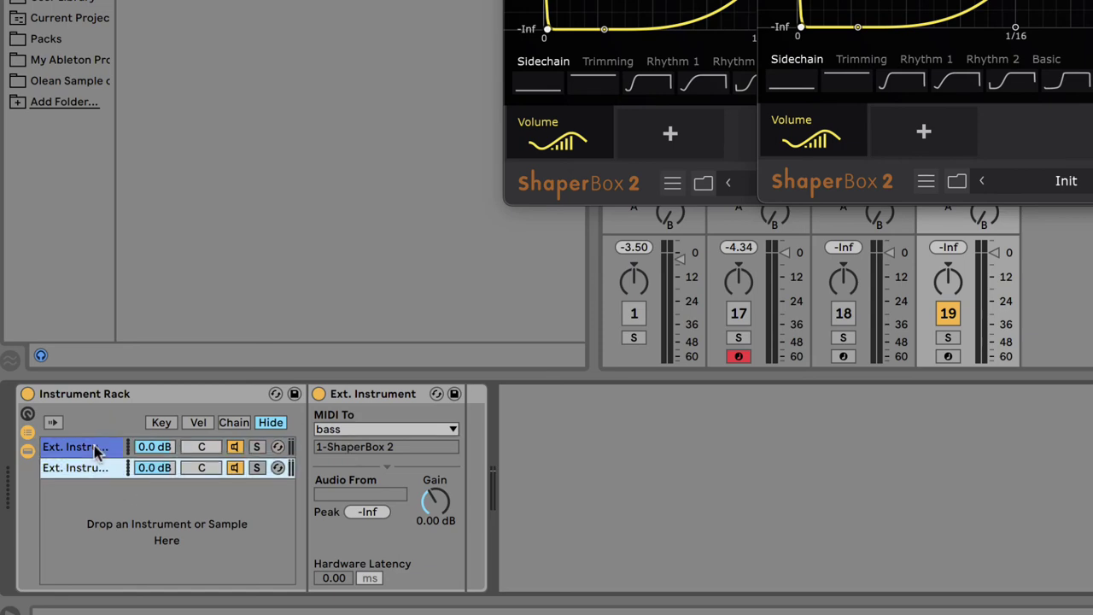
{"action": "left_click", "coordinate": [384, 430]}
{"action": "left_click", "coordinate": [353, 369]}
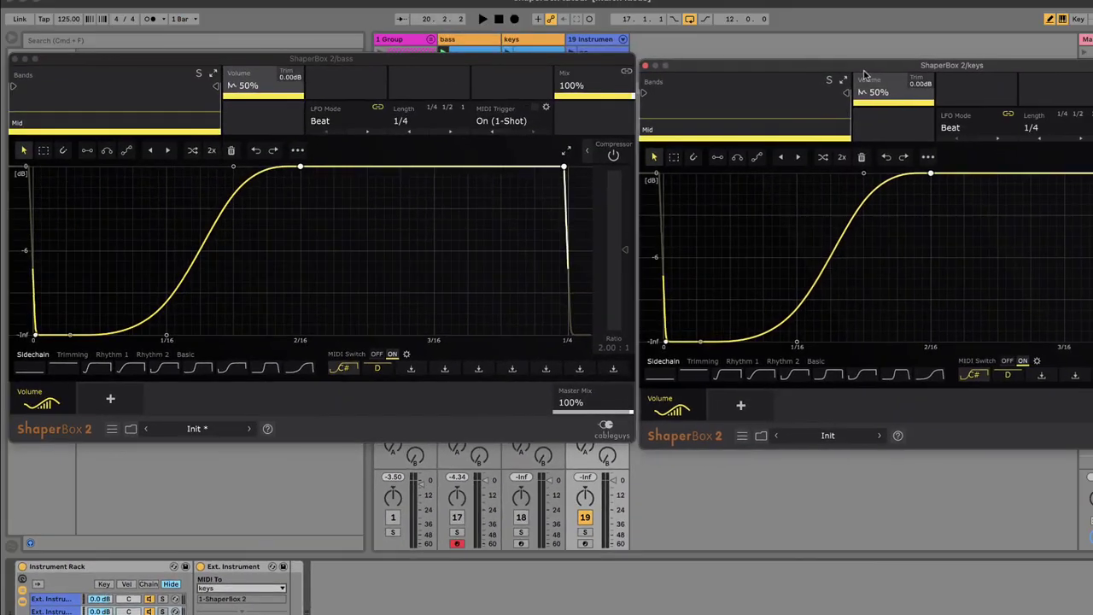
Arrange the bass and keys ShaperBox 2 windows side by side below the top rows of clips.
{"action": "left_click_drag", "start_coordinate": [864, 75], "coordinate": [821, 72]}
{"action": "left_click_drag", "start_coordinate": [584, 67], "coordinate": [574, 126]}
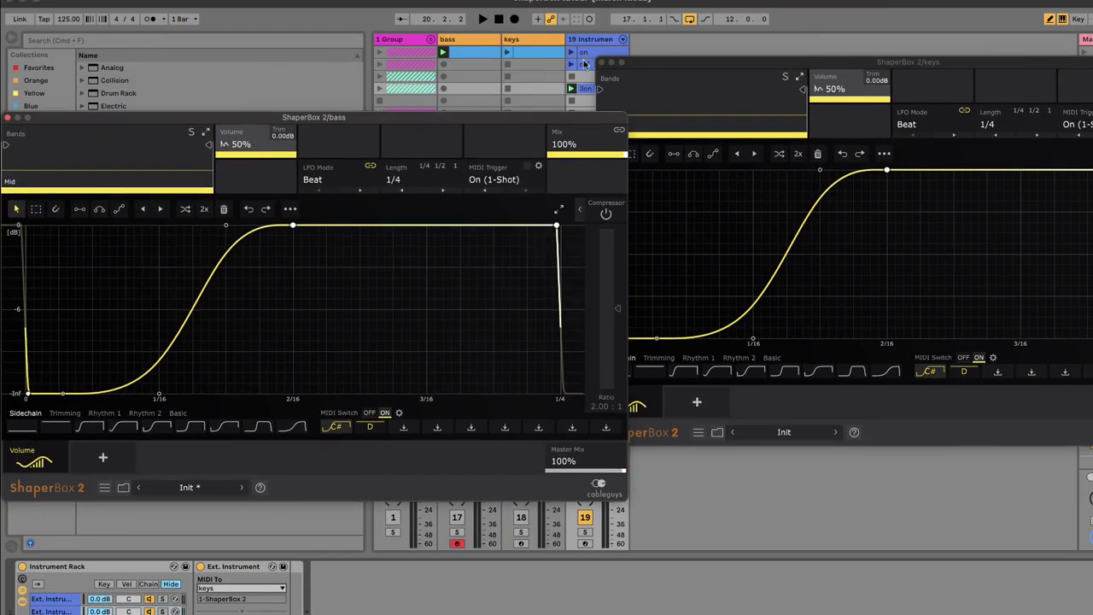
{"action": "left_click_drag", "start_coordinate": [637, 66], "coordinate": [654, 122]}
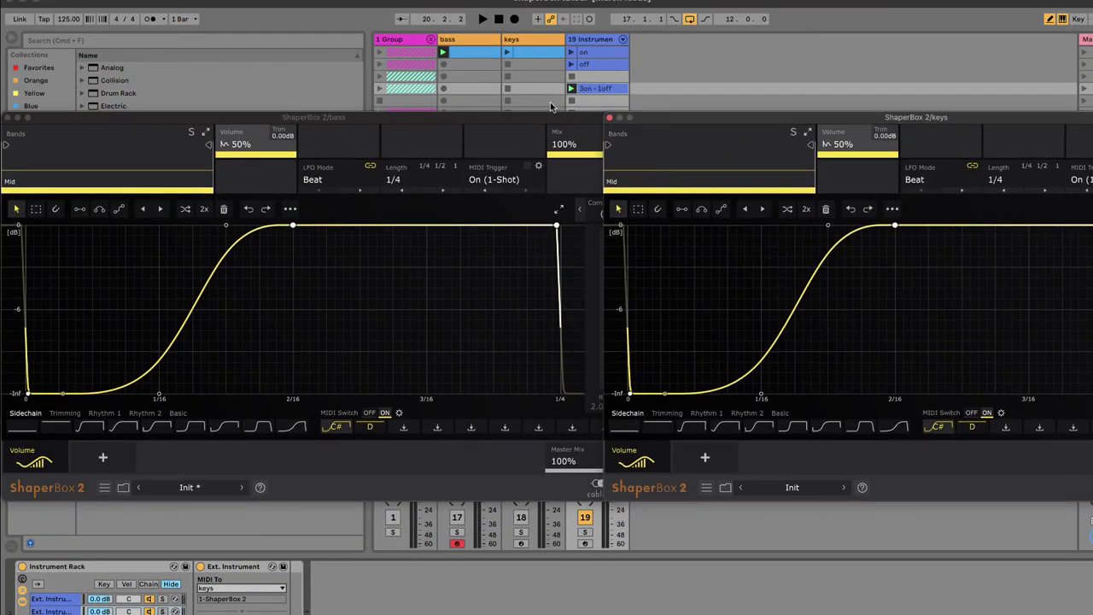